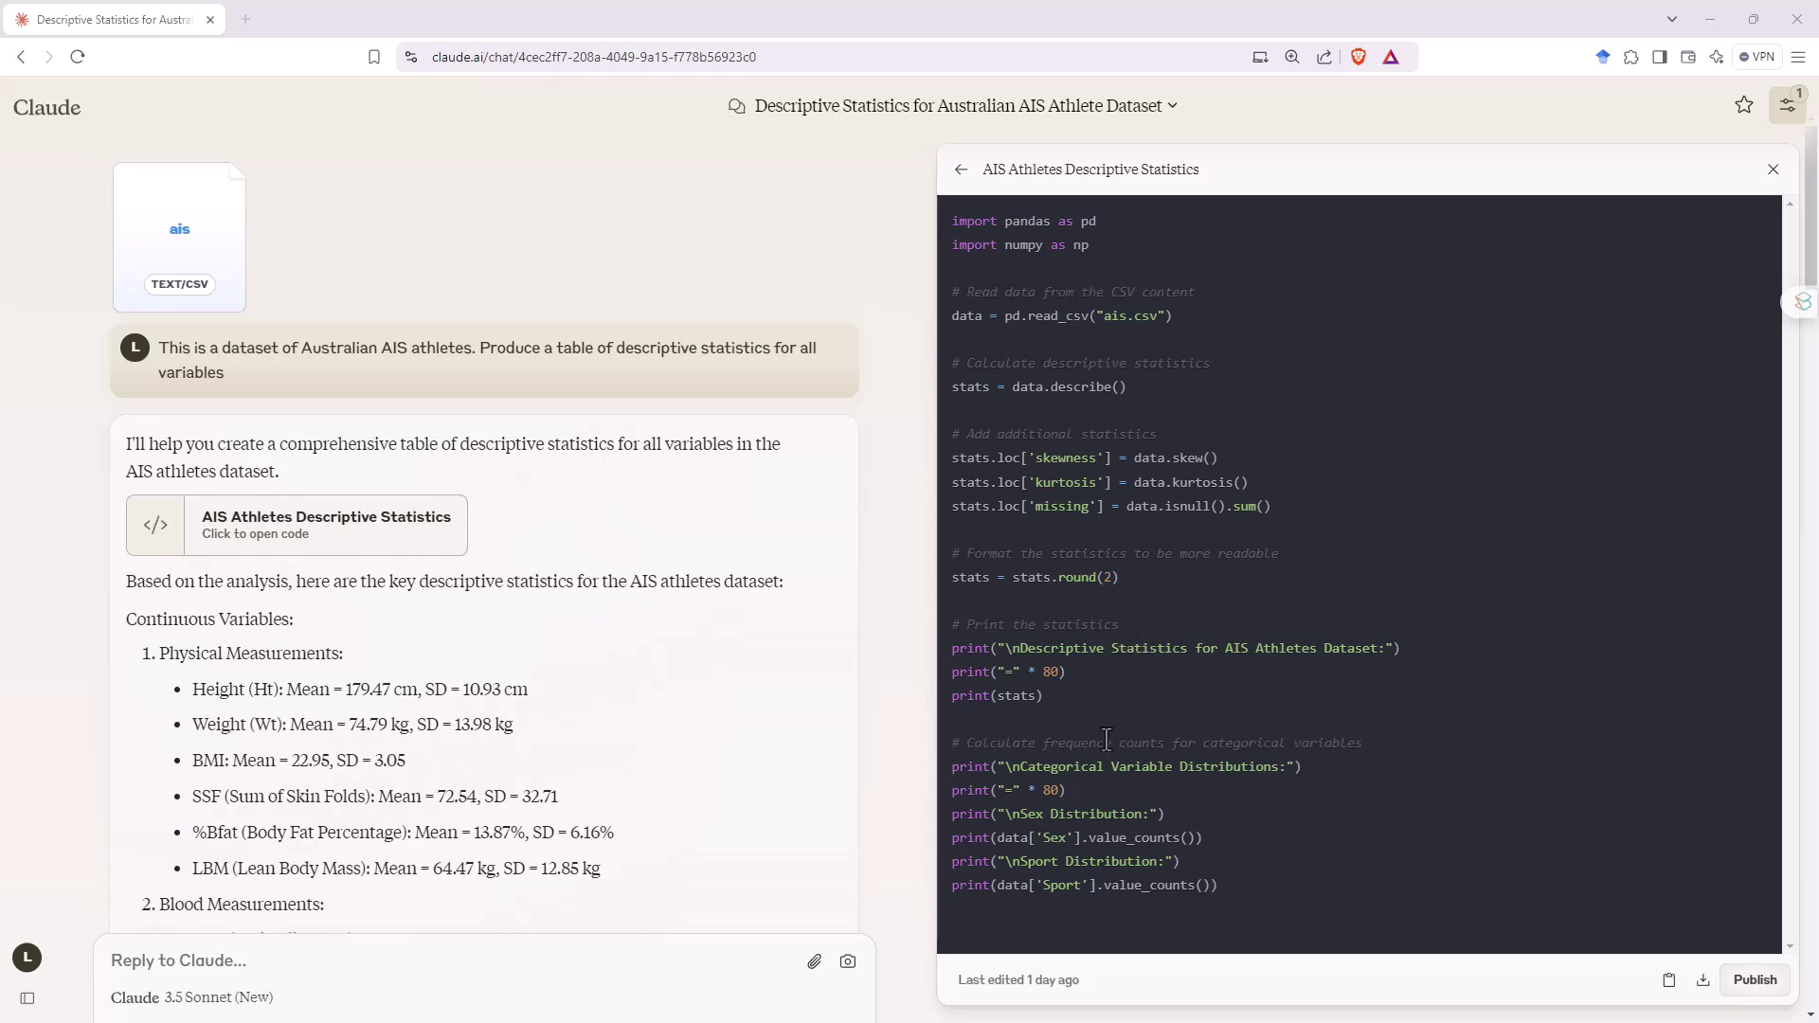
scroll(558, 519, down, 2)
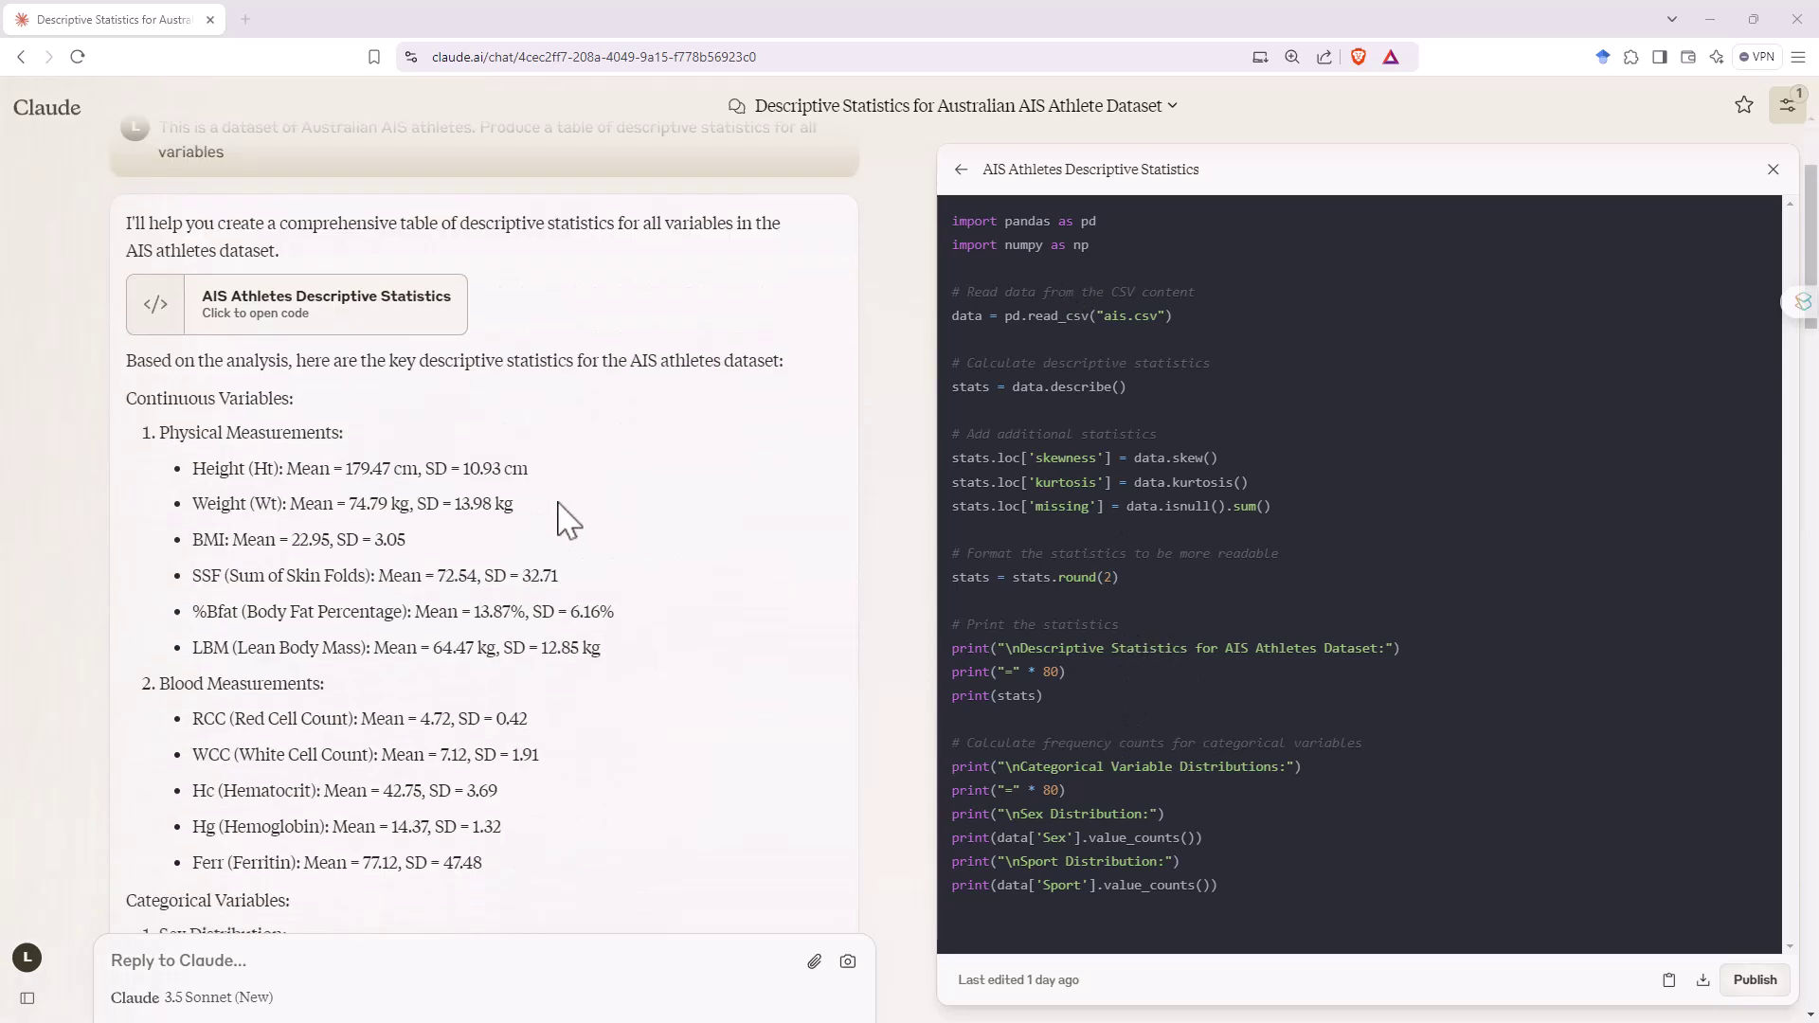
scroll(568, 519, down, 2)
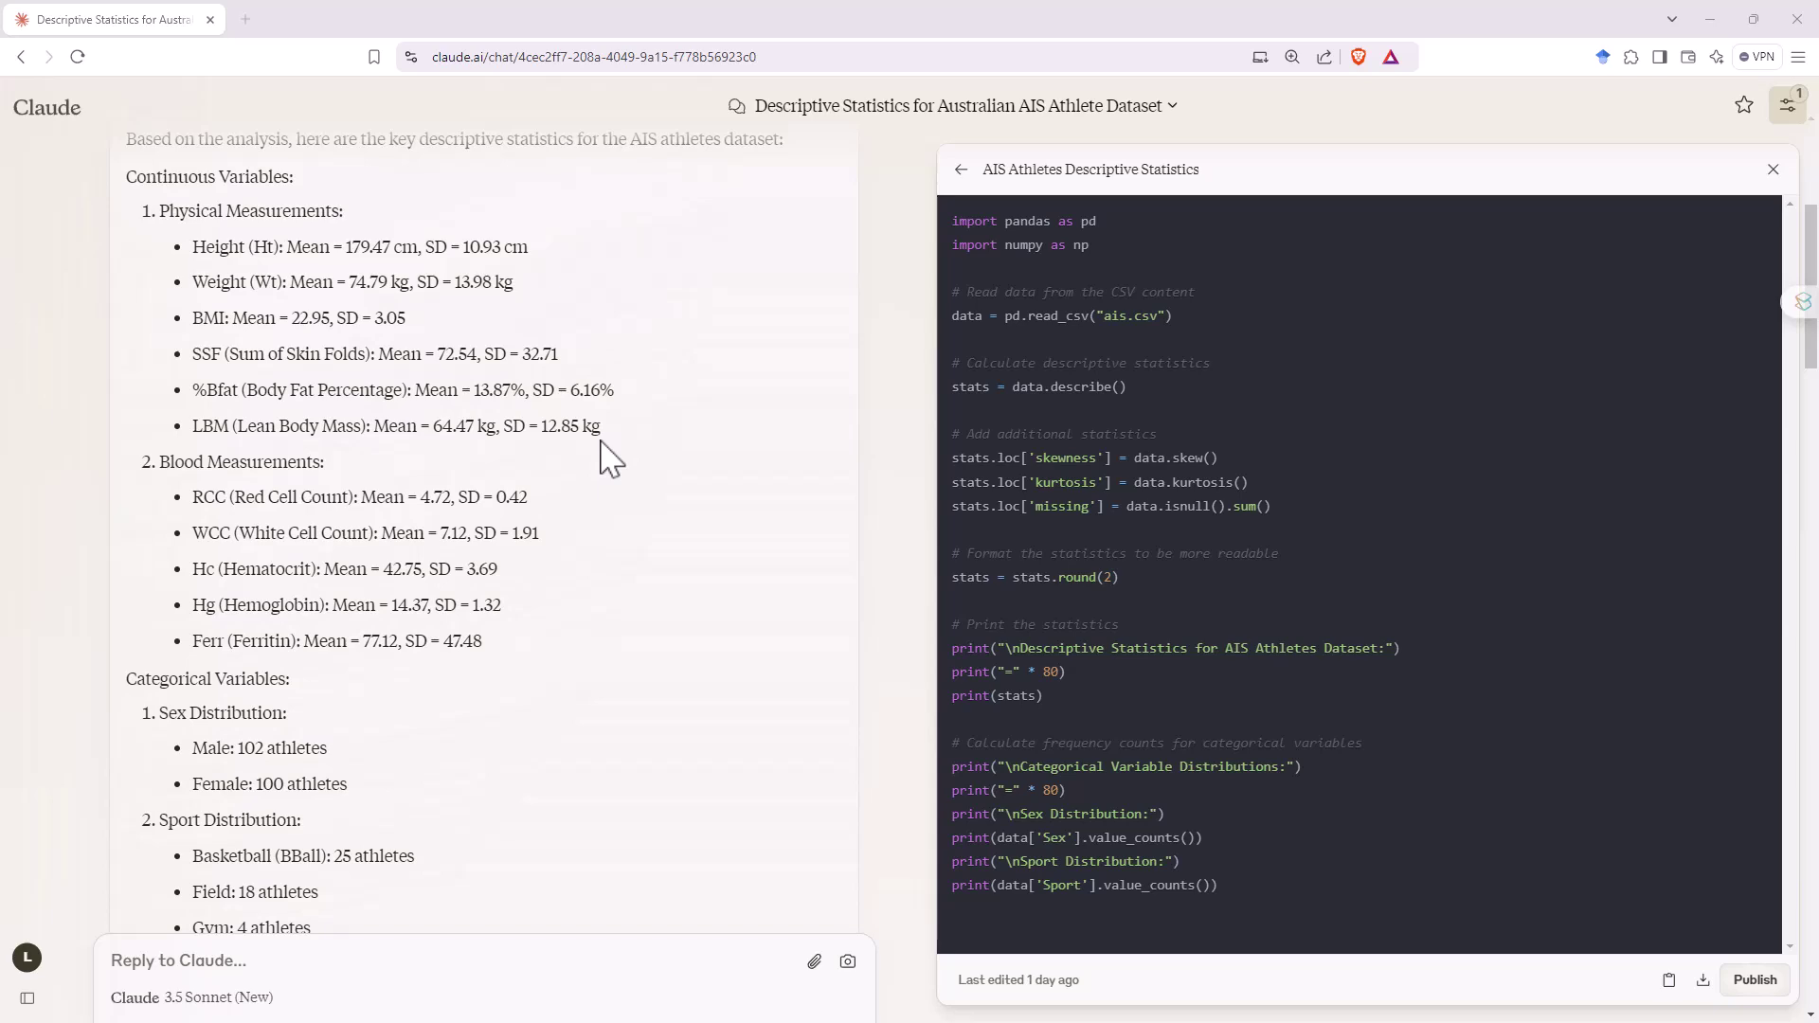
scroll(473, 559, down, 4)
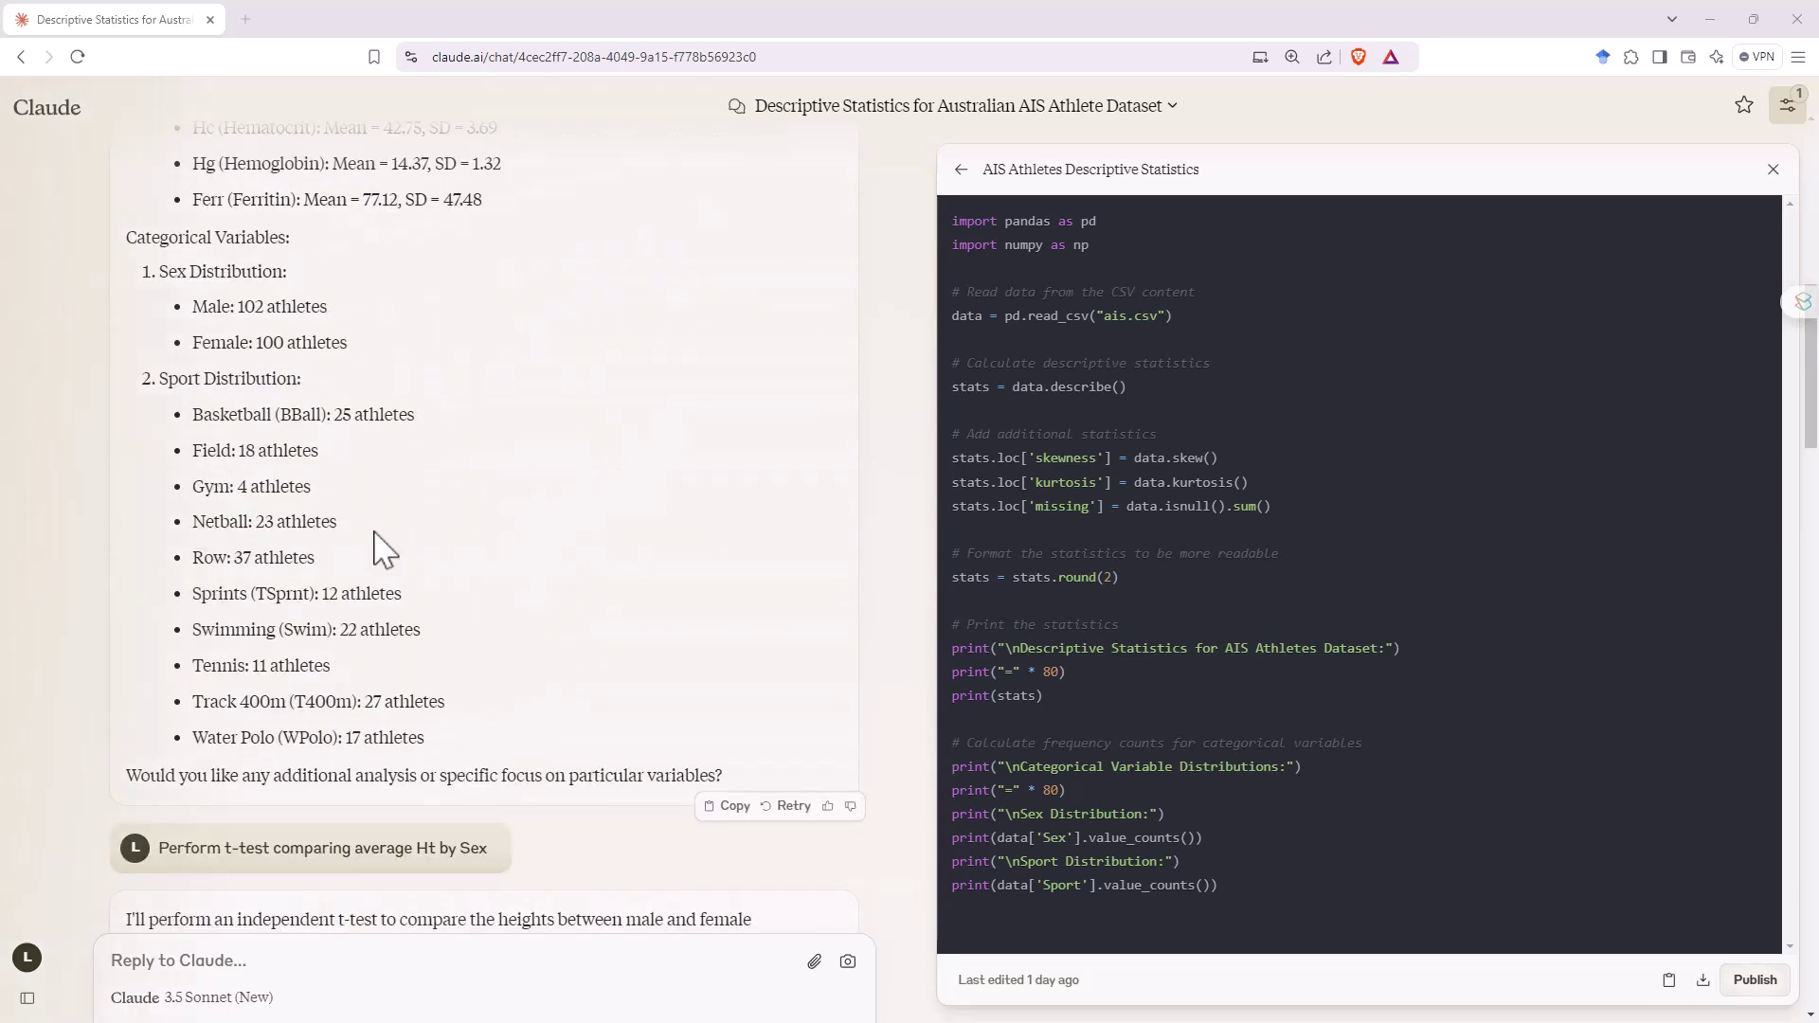
scroll(512, 506, up, 6)
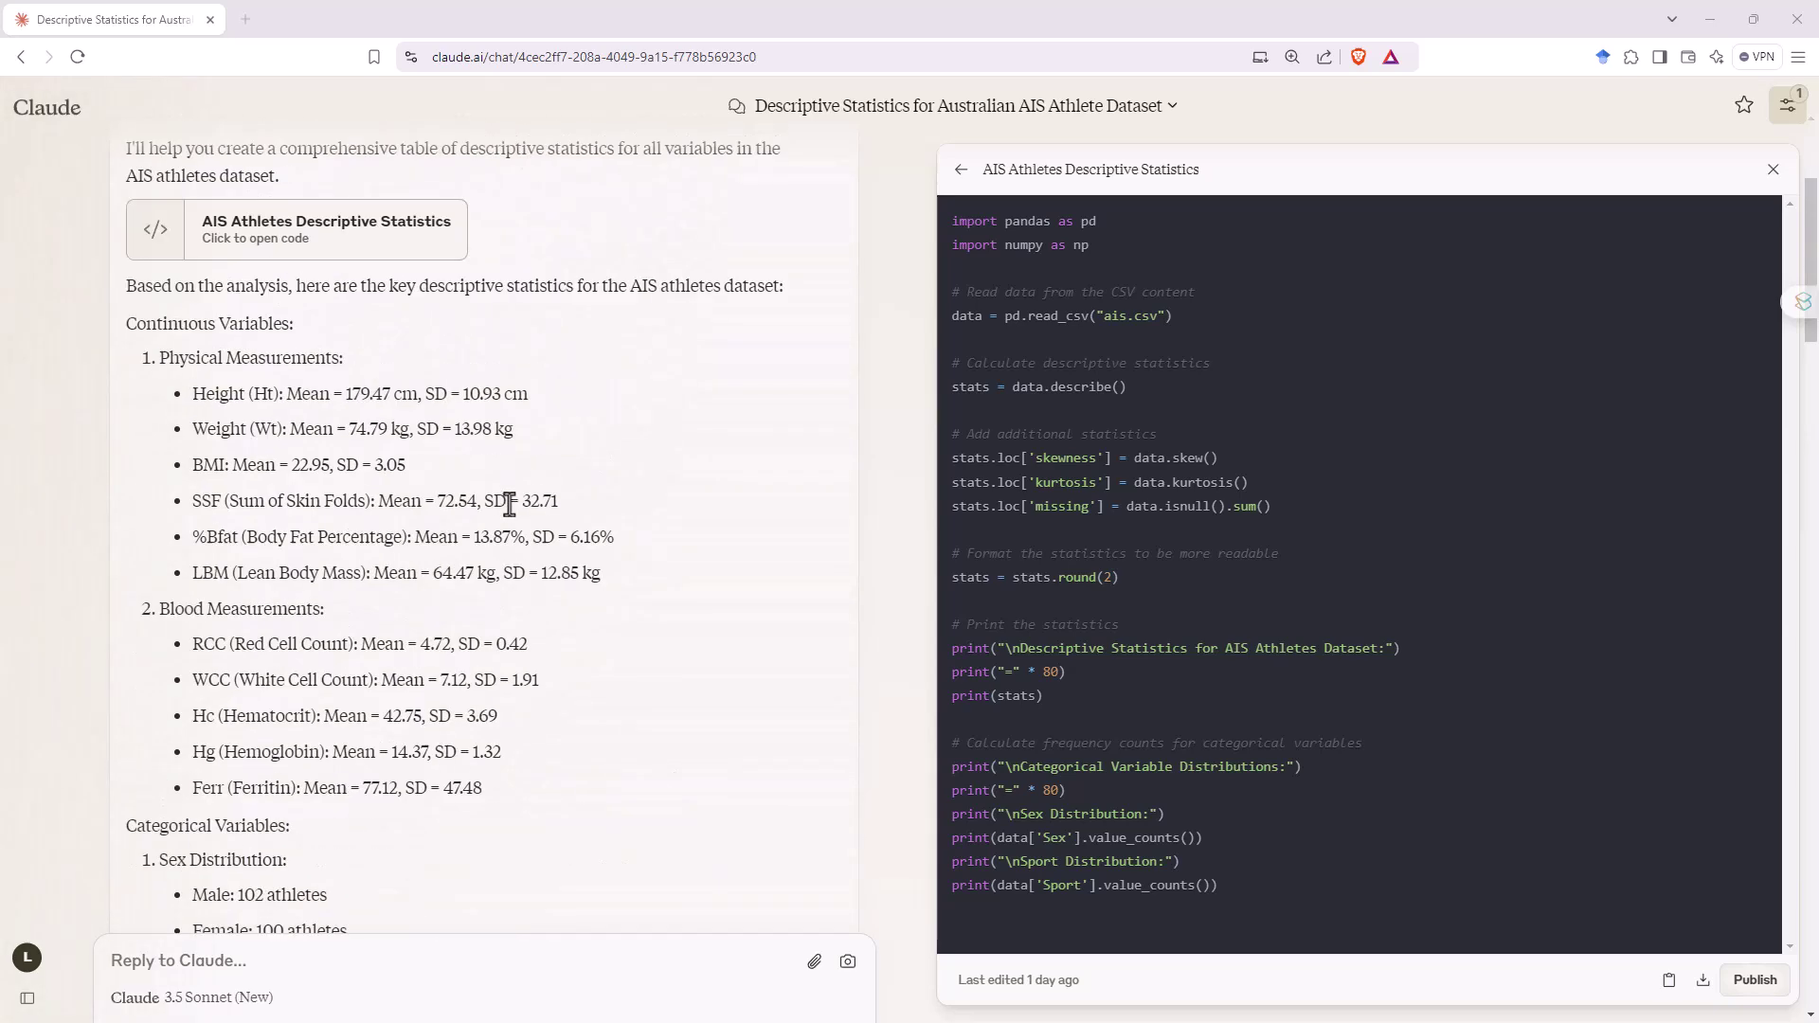
scroll(519, 516, down, 3)
scroll(531, 499, up, 3)
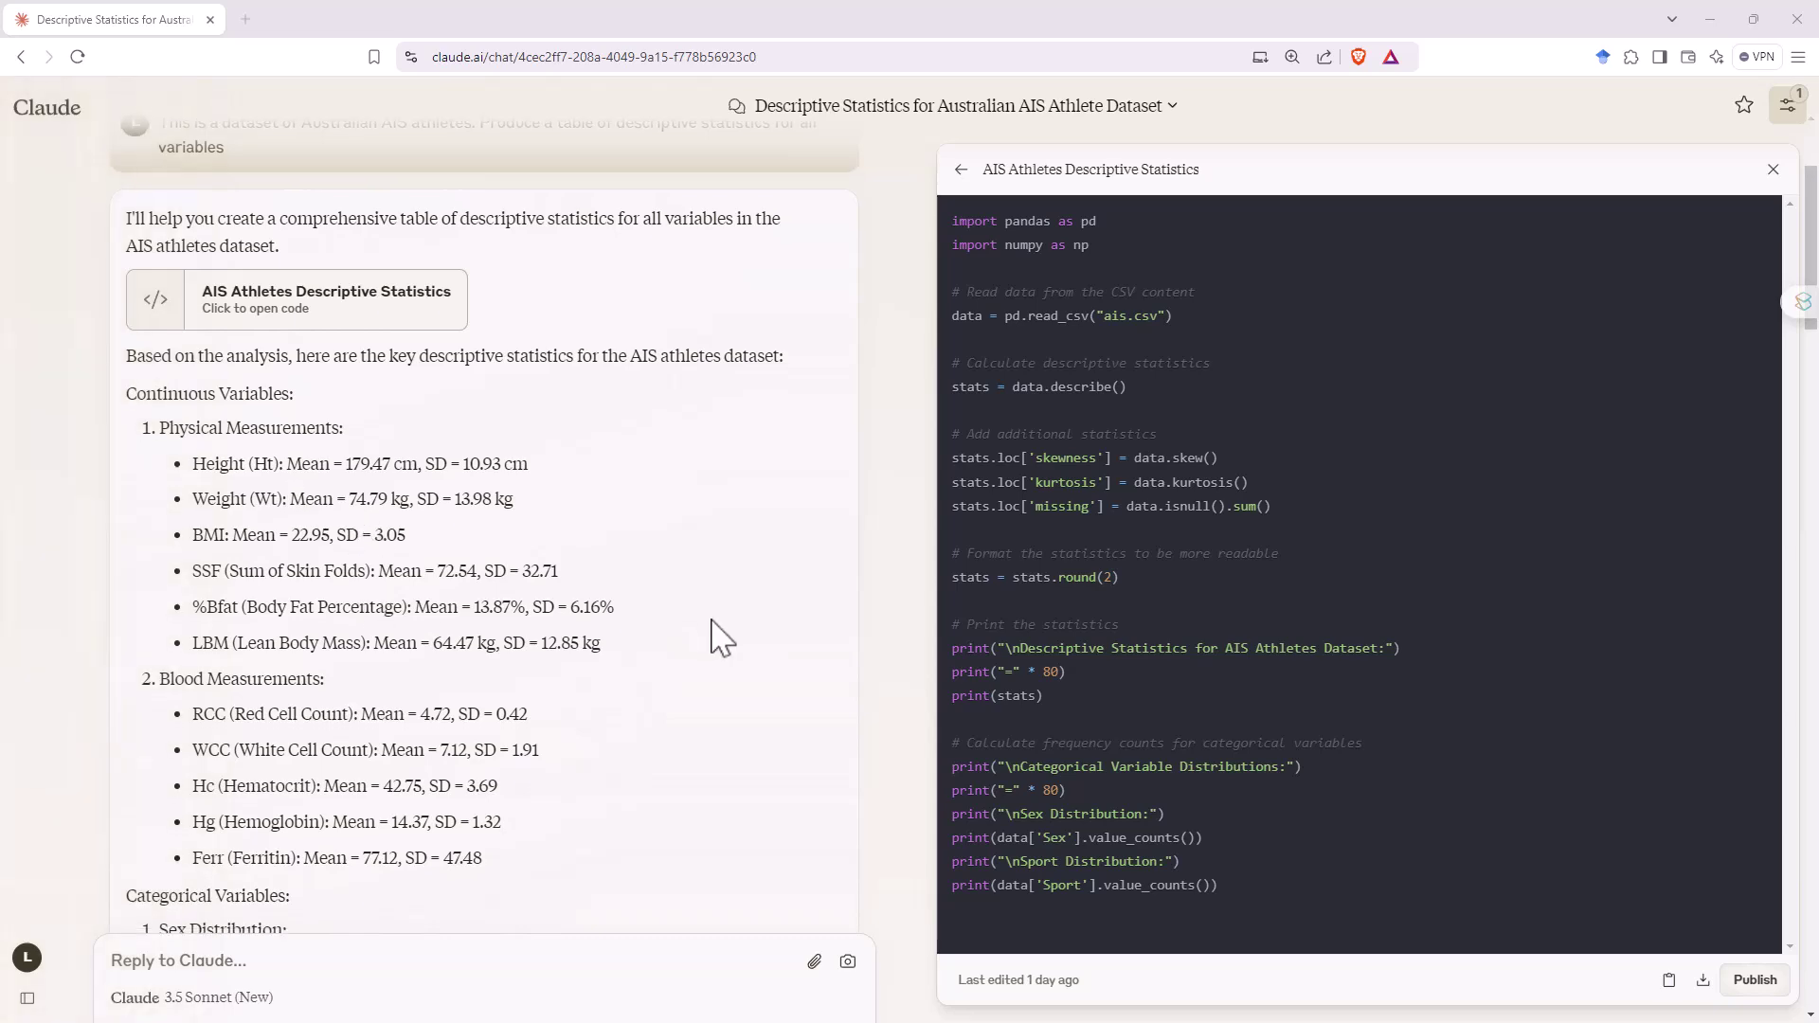
scroll(718, 637, down, 5)
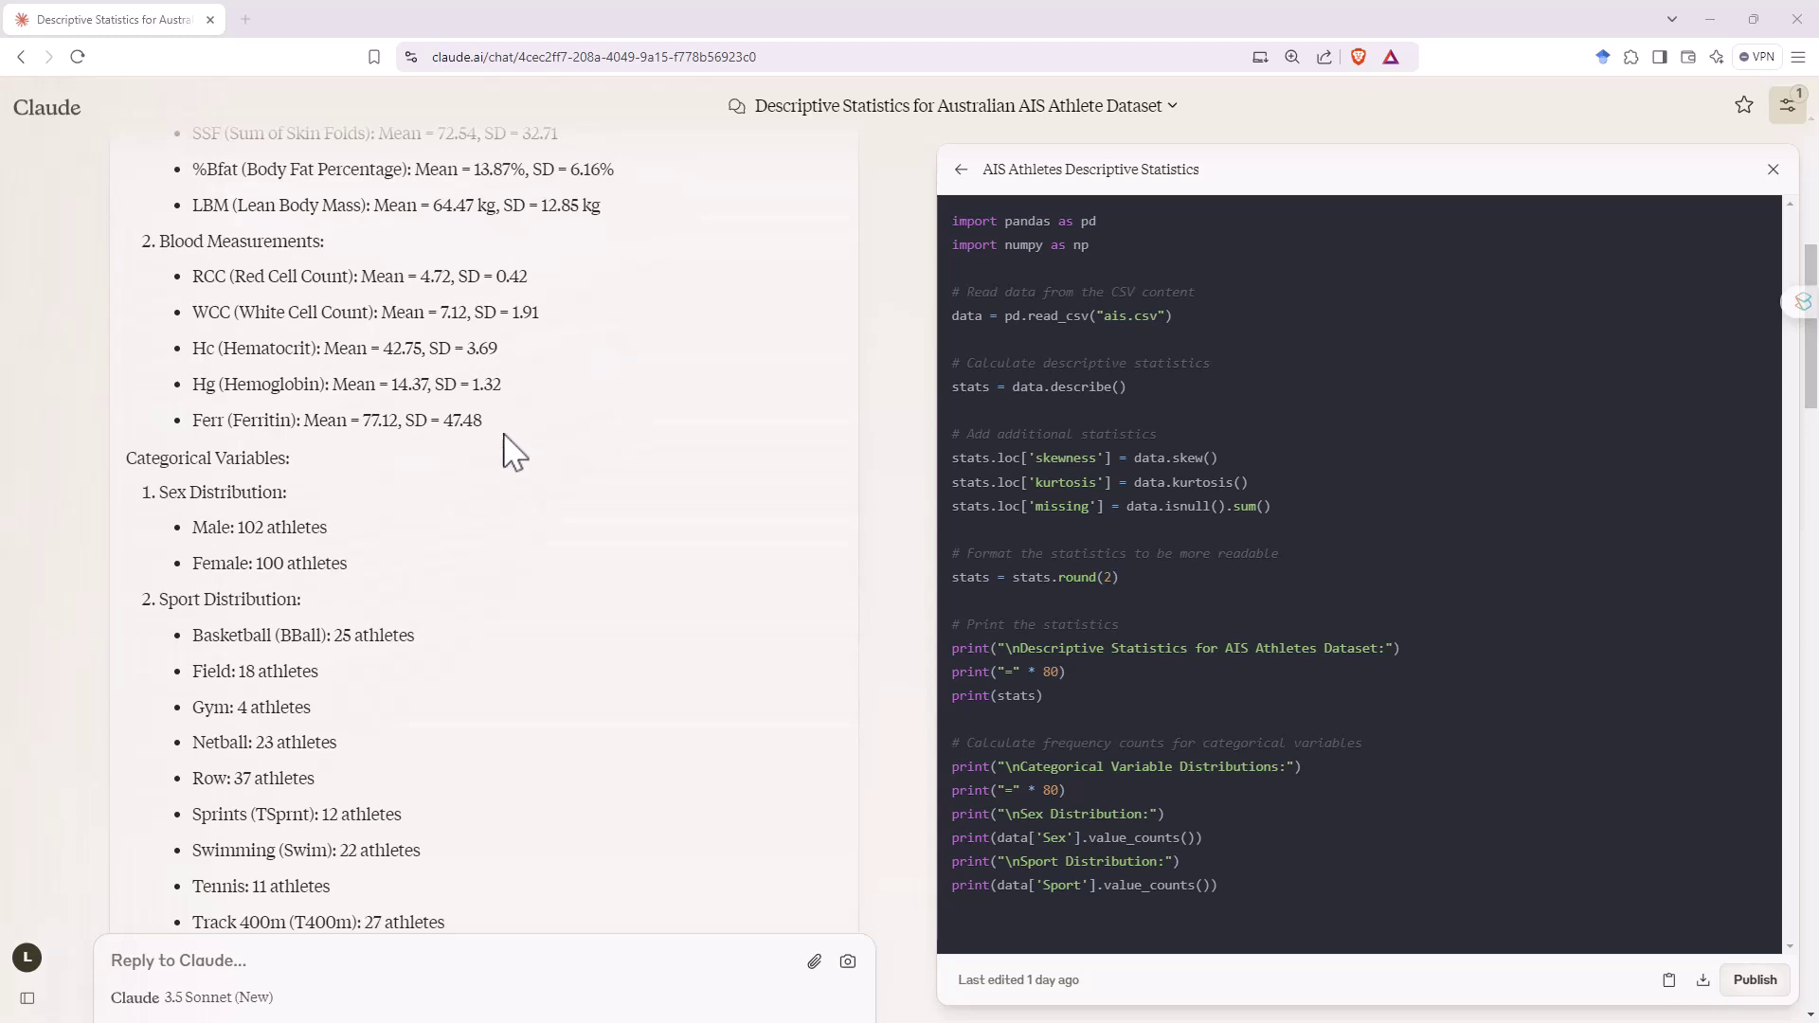
scroll(515, 357, down, 2)
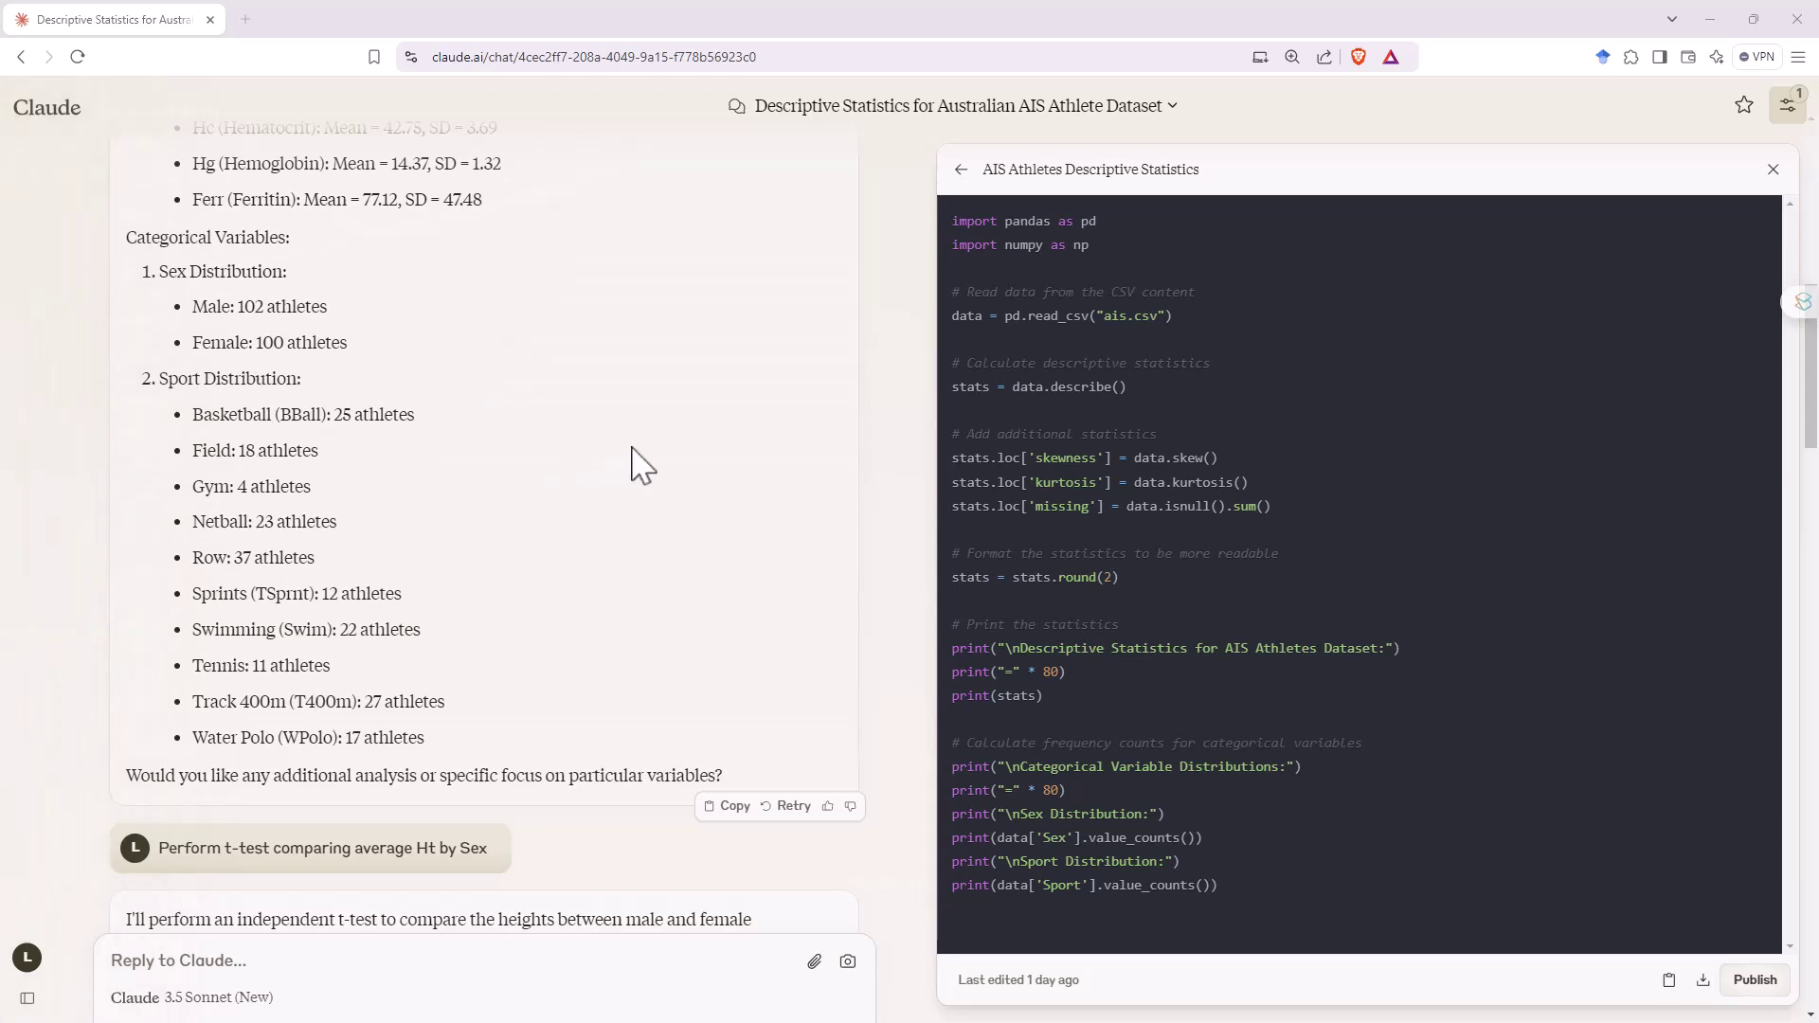
scroll(637, 452, down, 3)
scroll(641, 459, down, 5)
scroll(648, 458, up, 2)
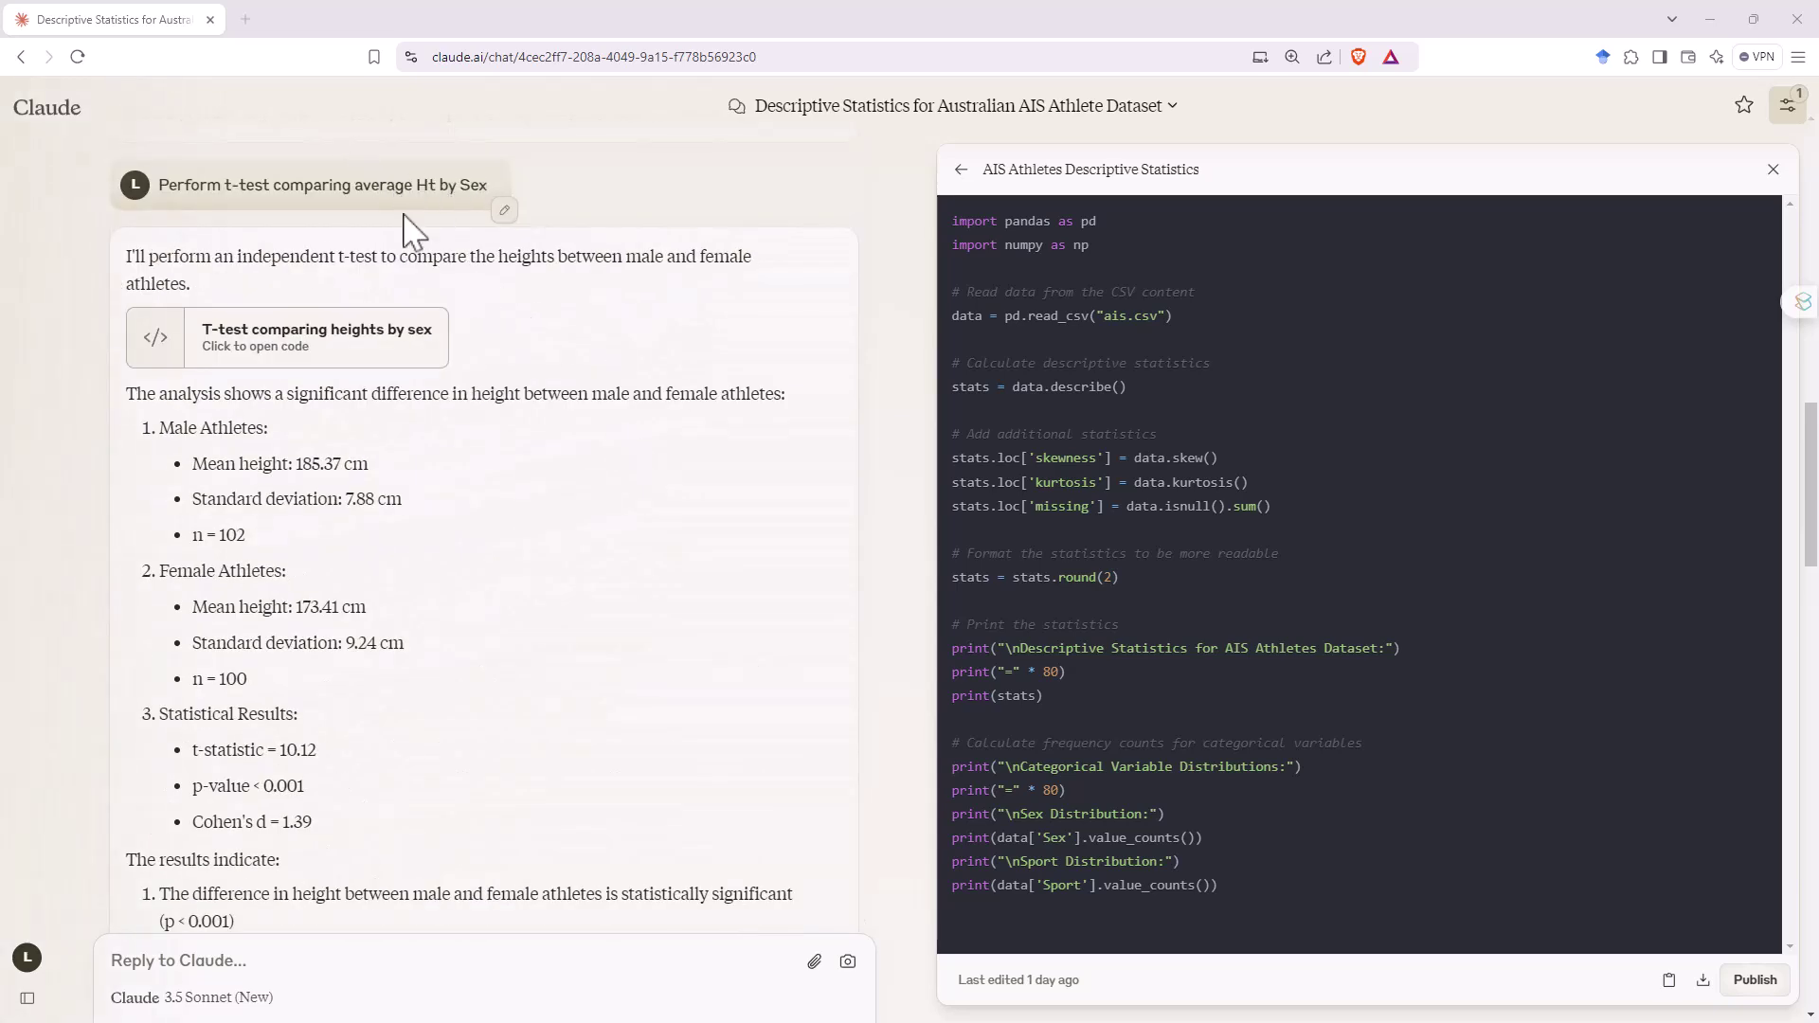
Open the 'T-test comparing heights by sex' code and scroll through it
click(343, 348)
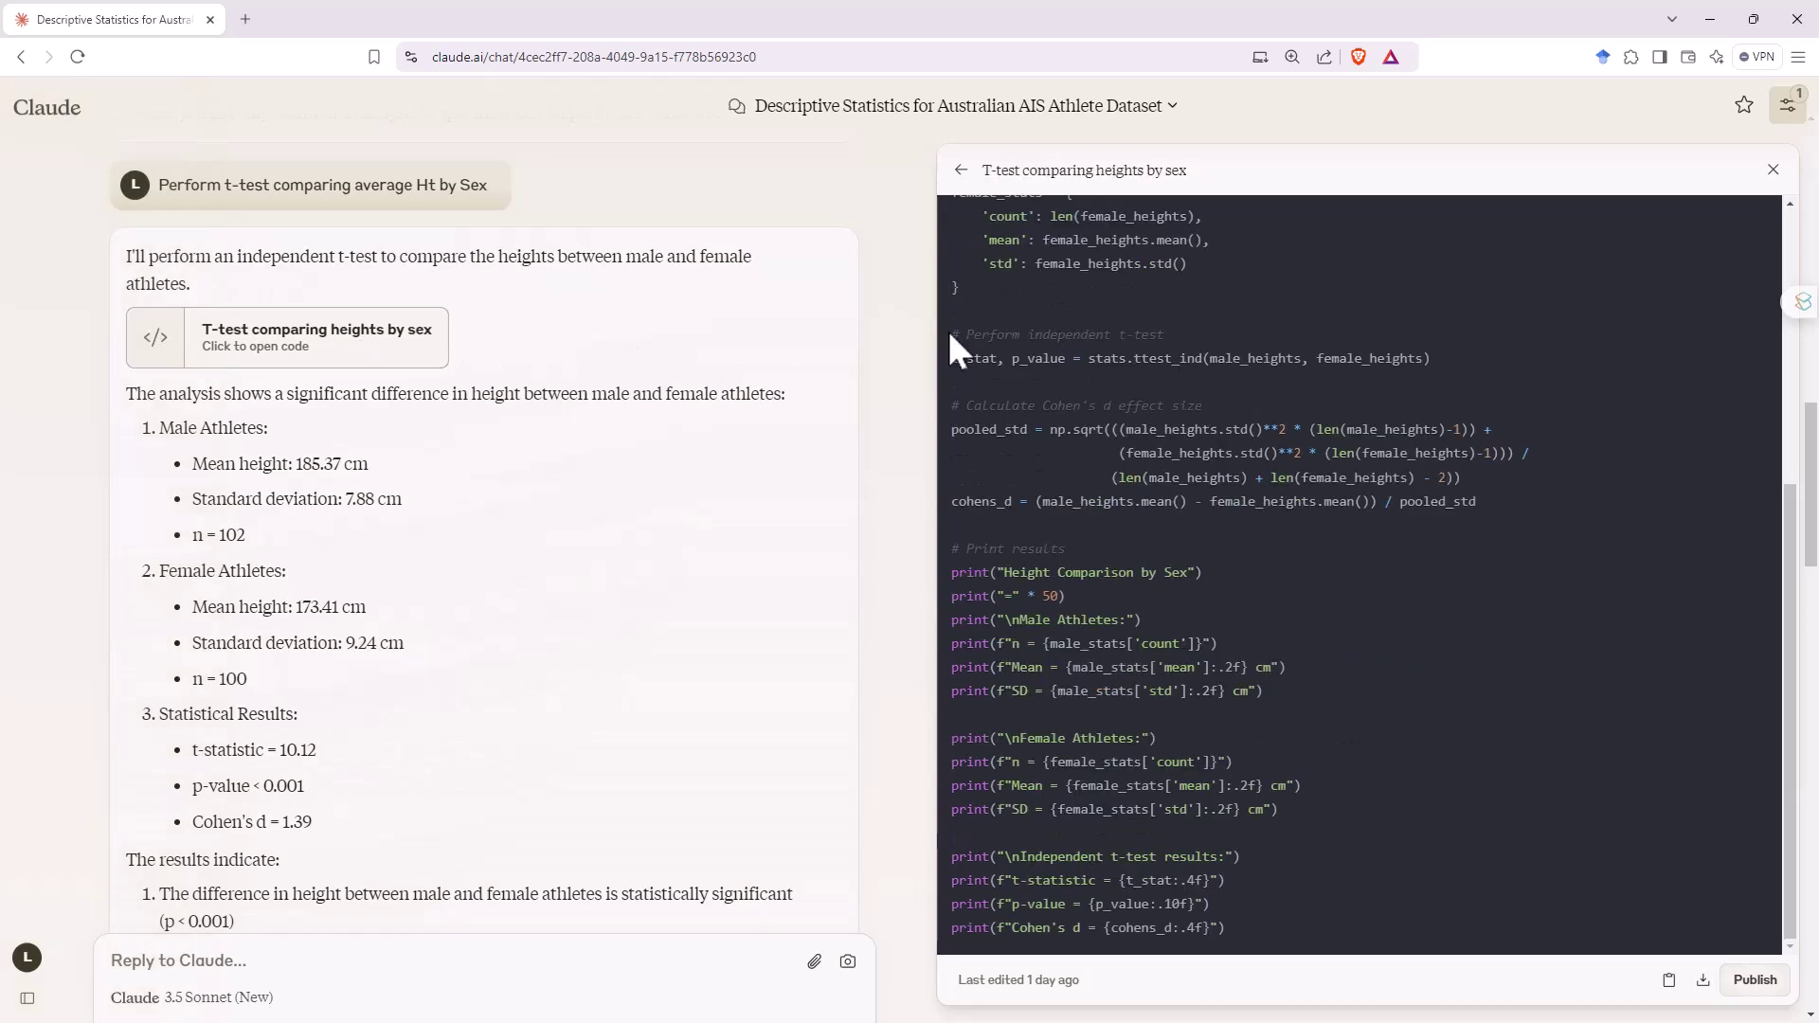
scroll(1230, 396, up, 3)
scroll(1184, 530, down, 5)
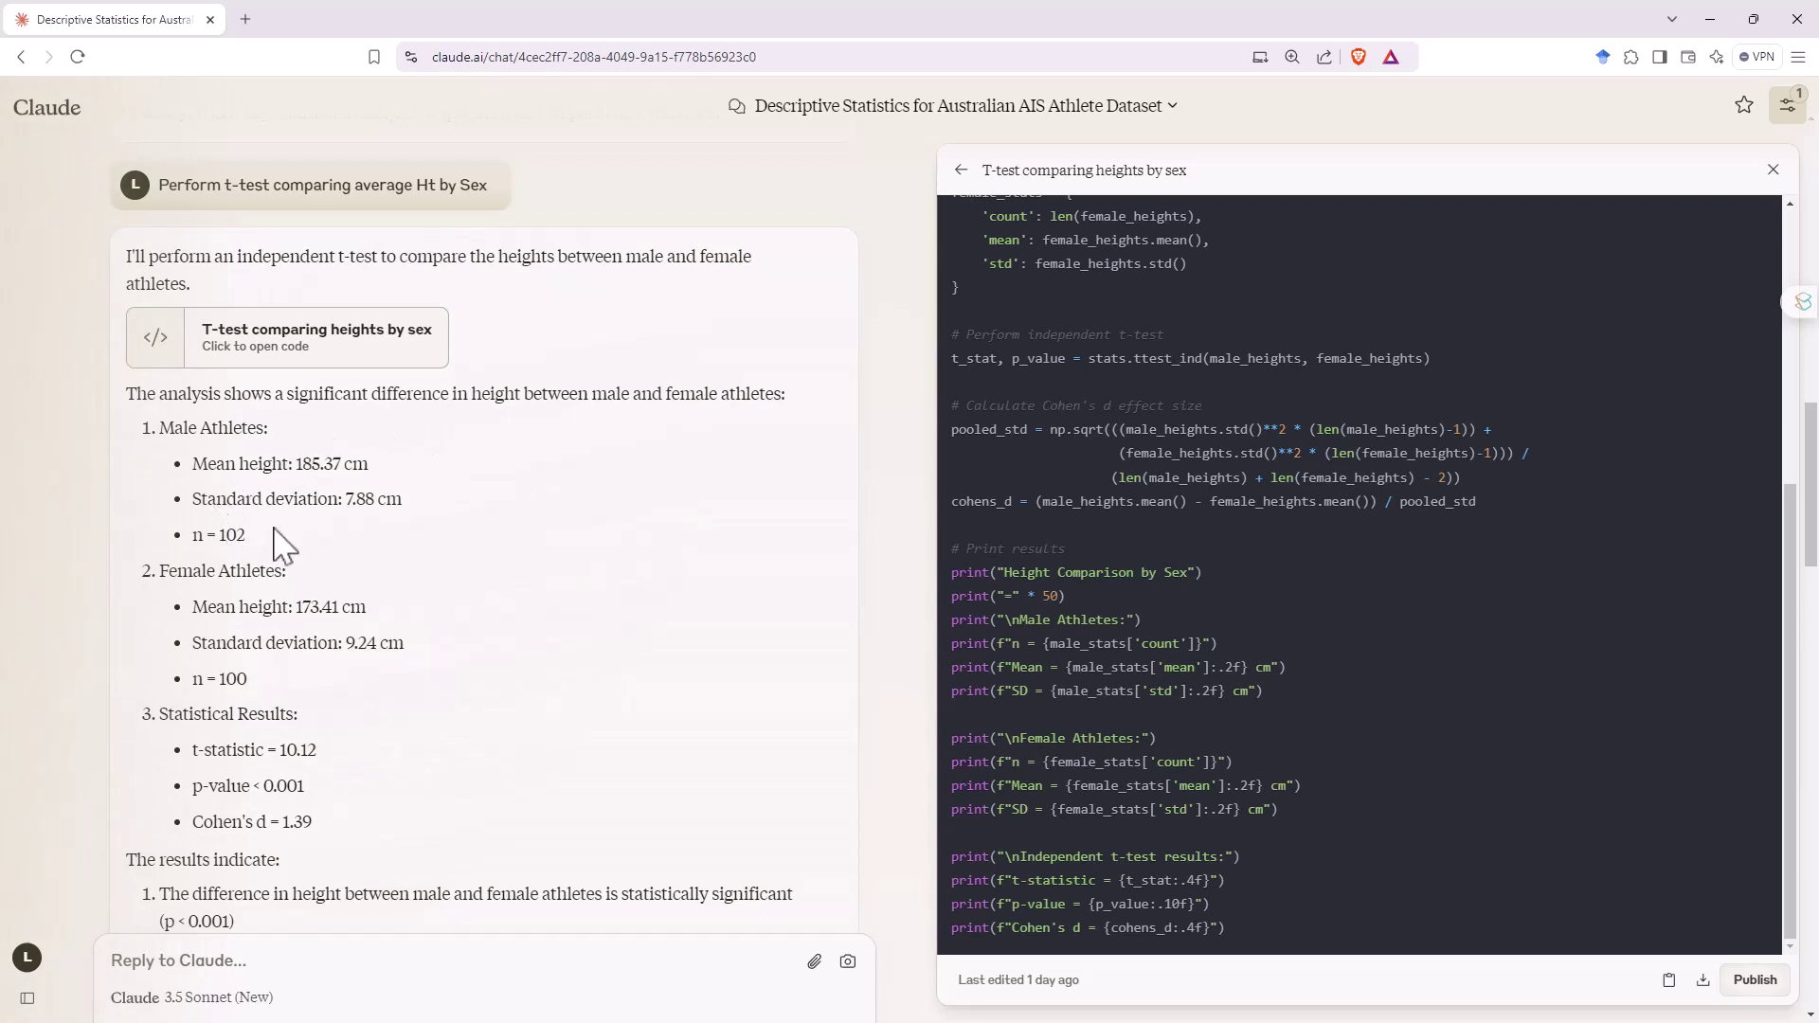
scroll(322, 558, down, 2)
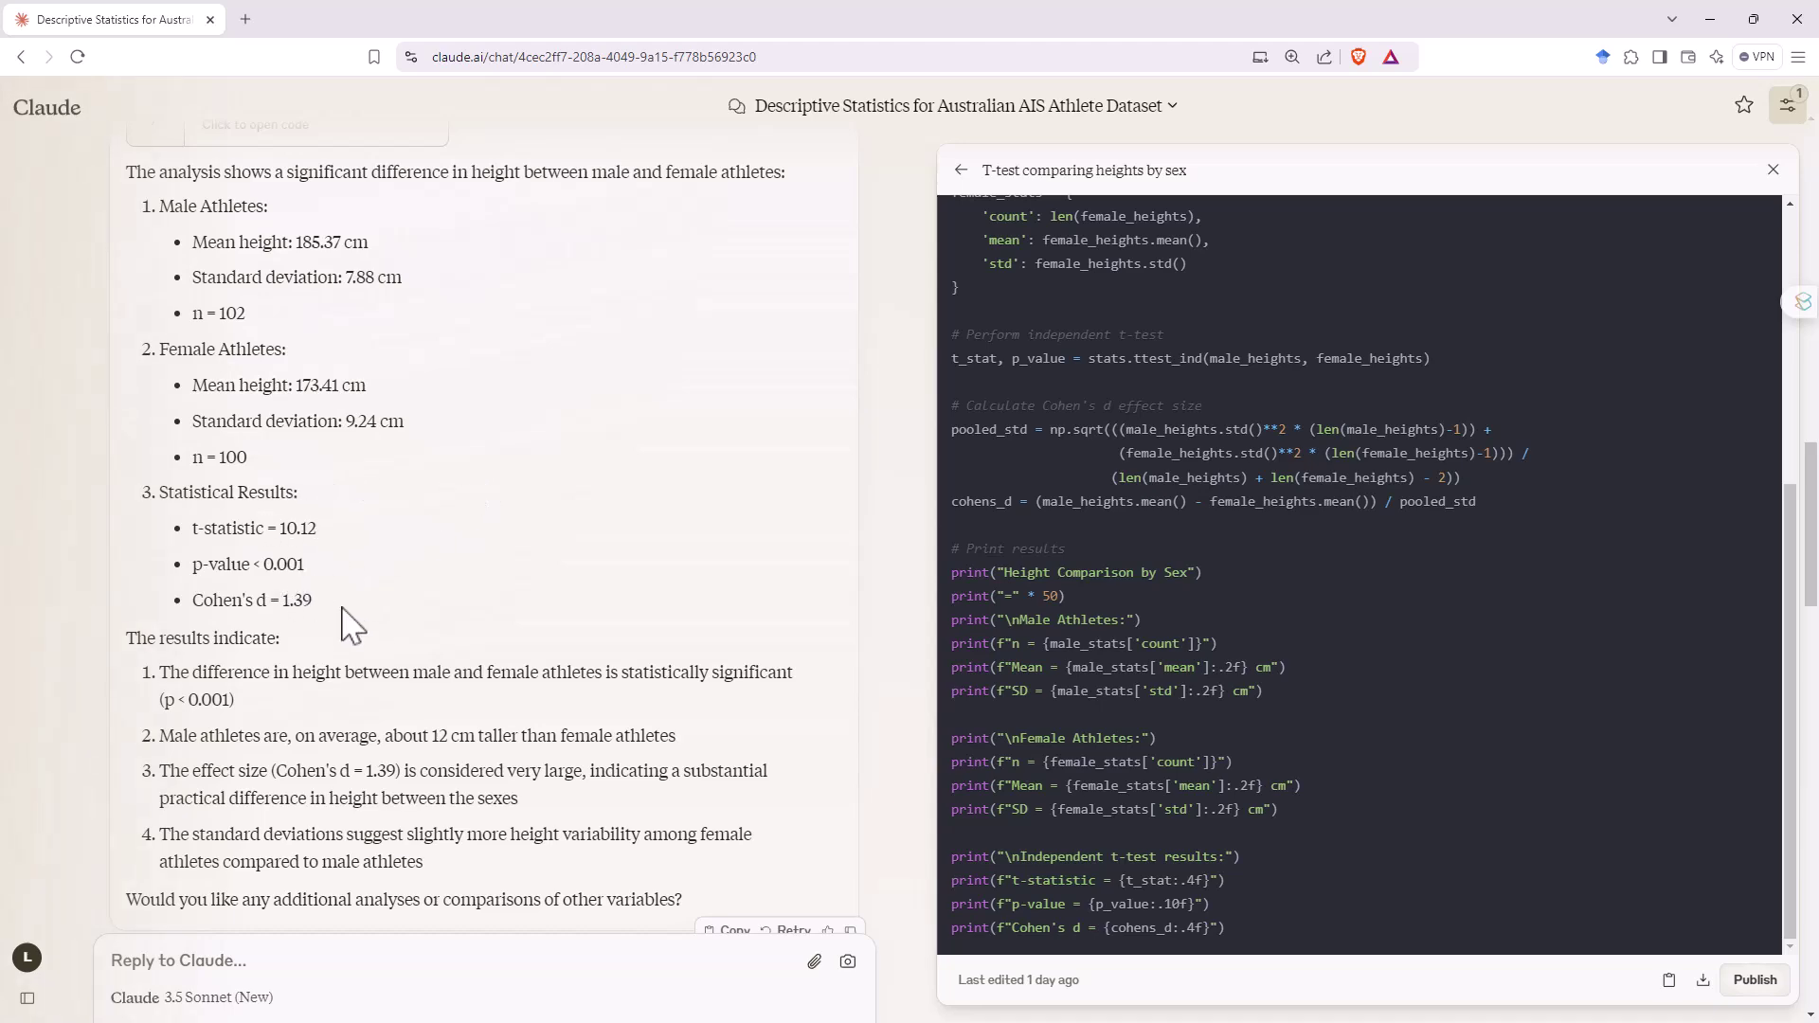
scroll(568, 601, down, 2)
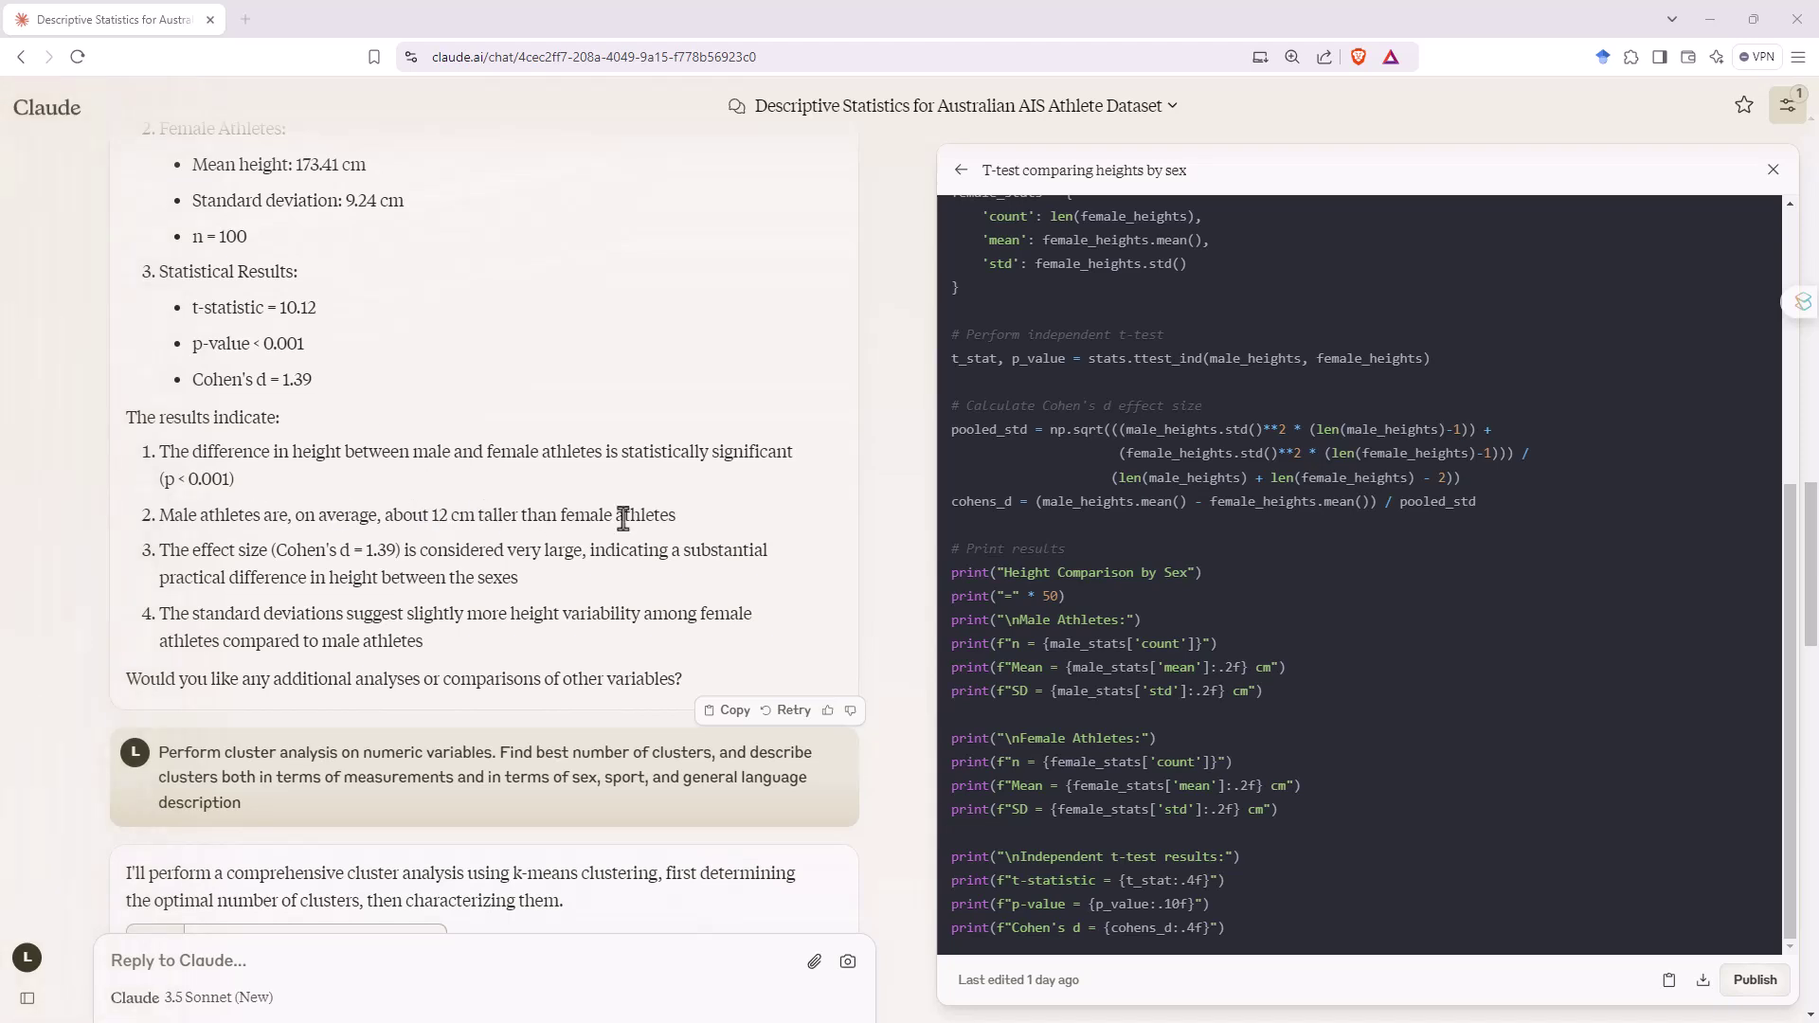
Highlight the 'about 12 cm taller' finding and the Cohen's d = 1.39 effect size
drag(383, 514, 526, 521)
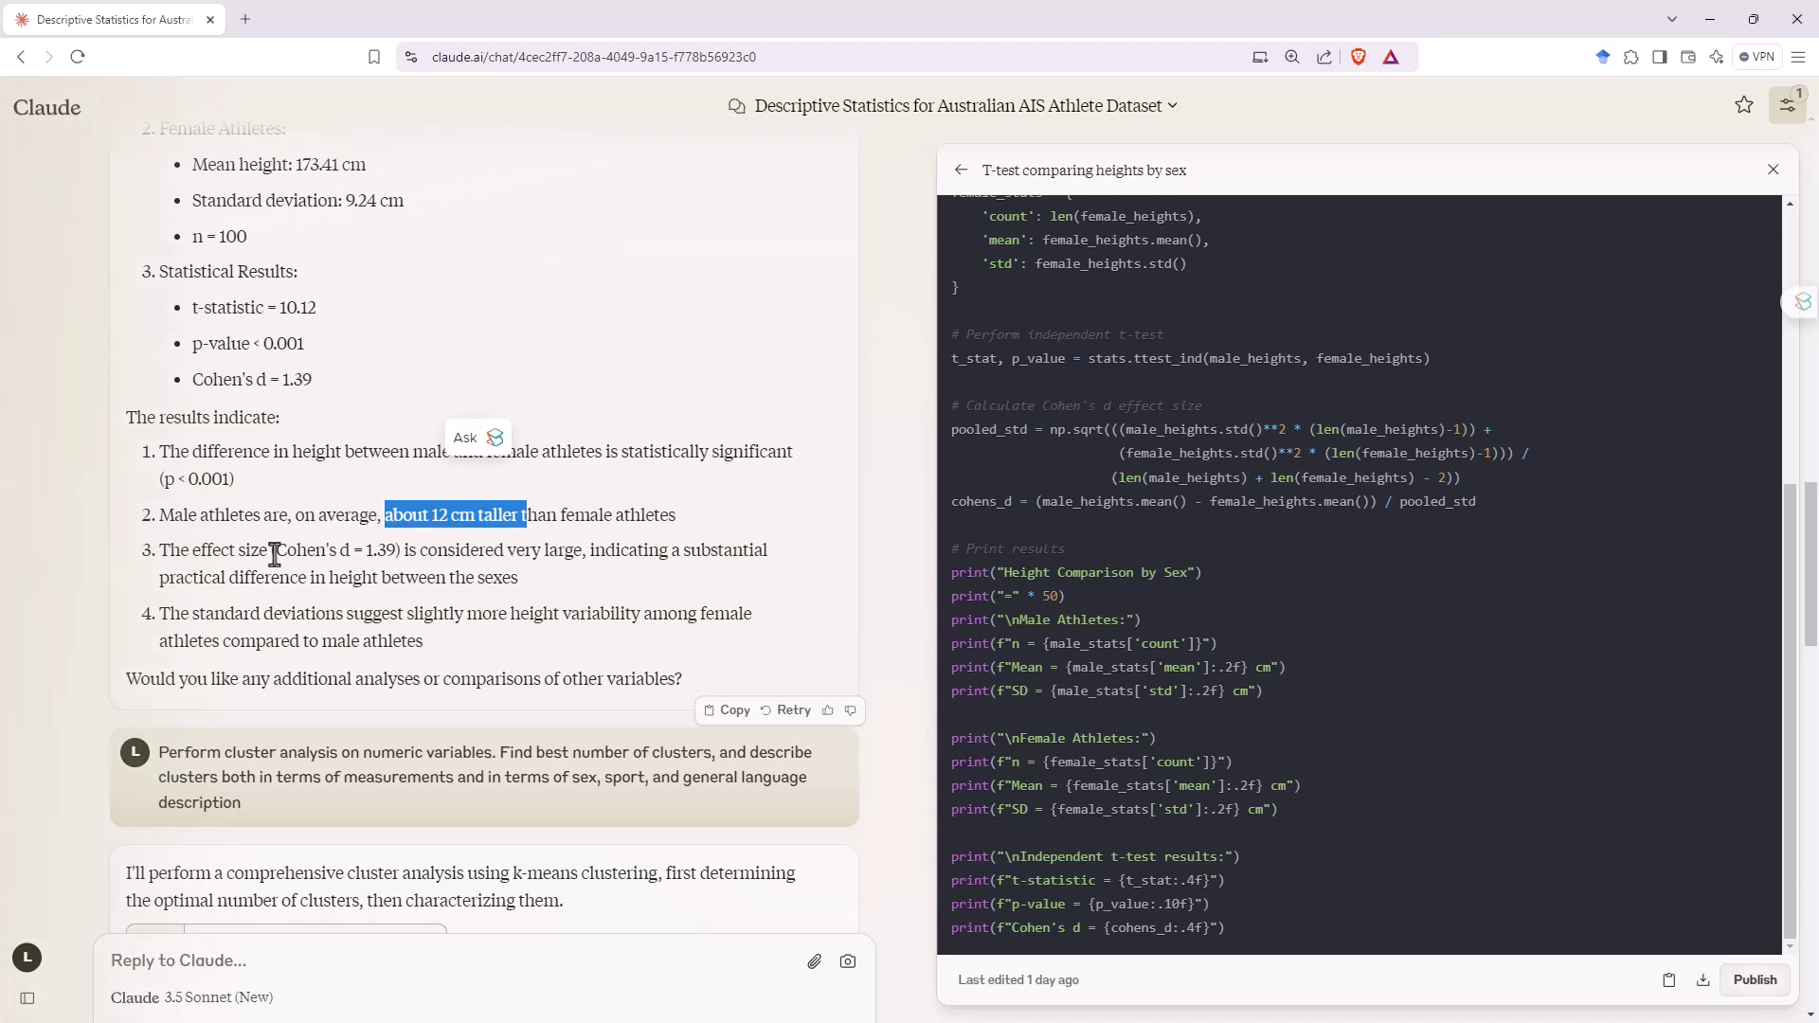
drag(274, 554, 398, 566)
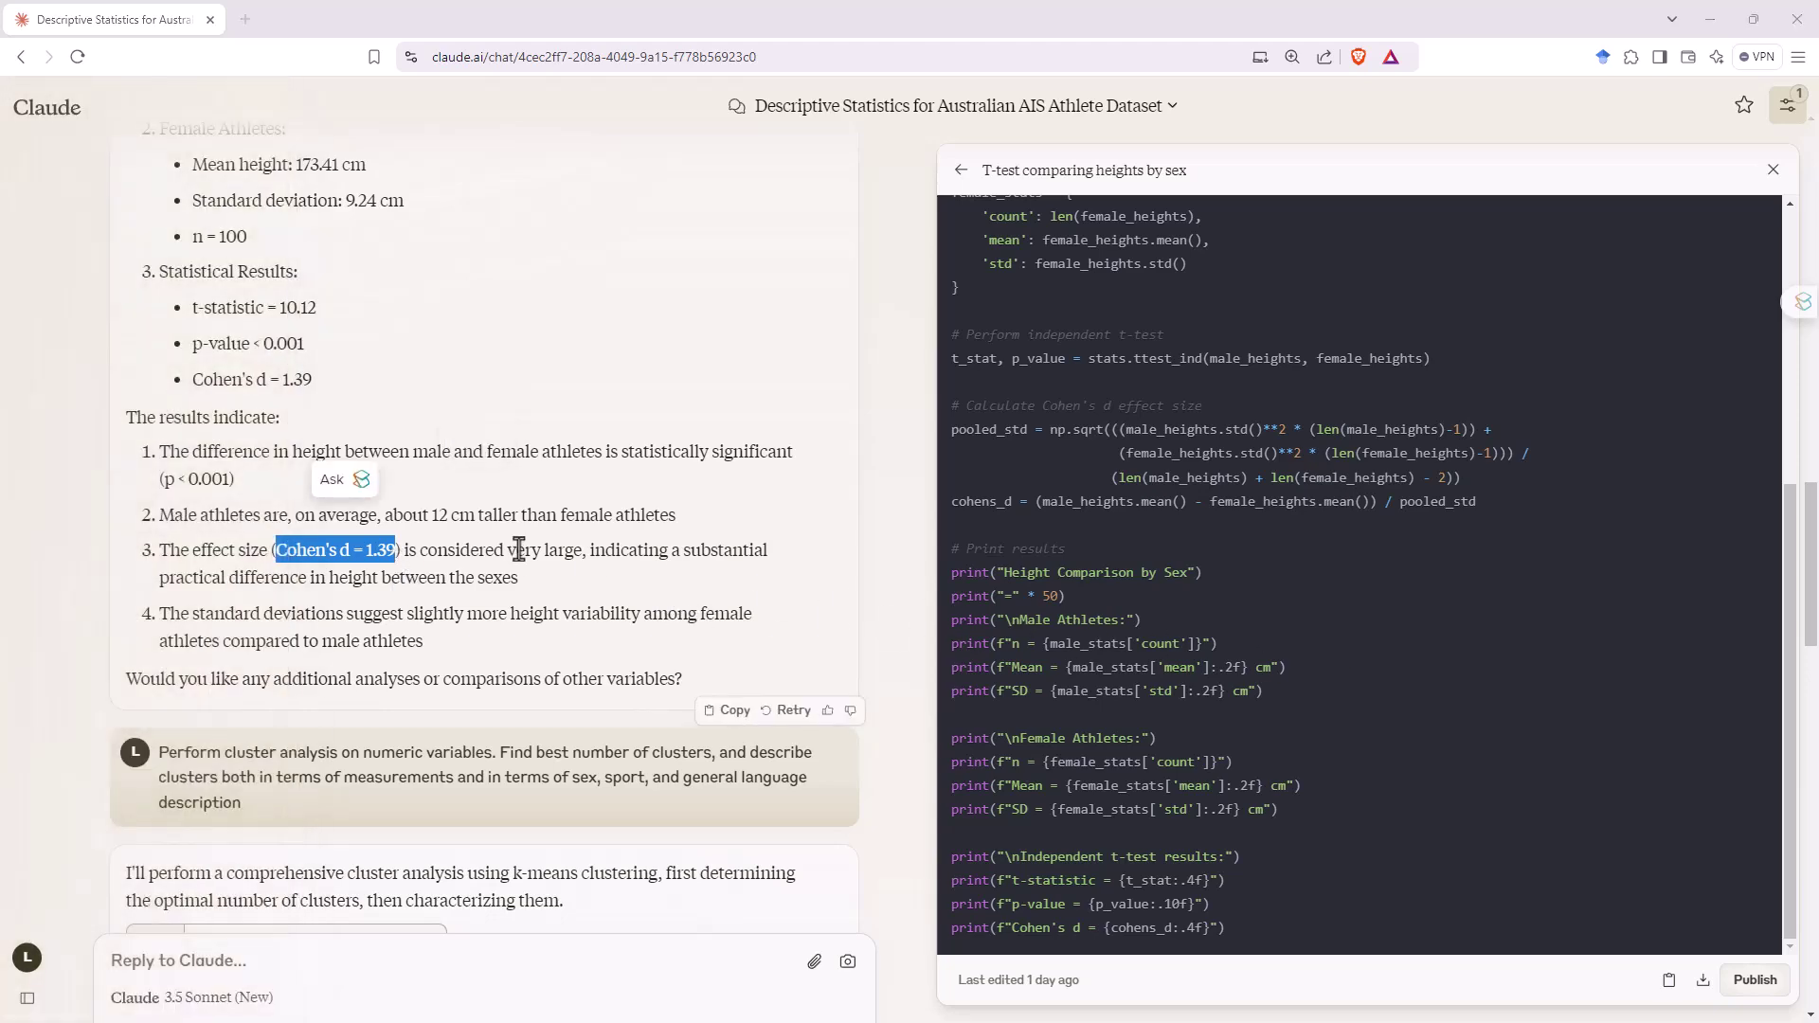
scroll(792, 568, down, 5)
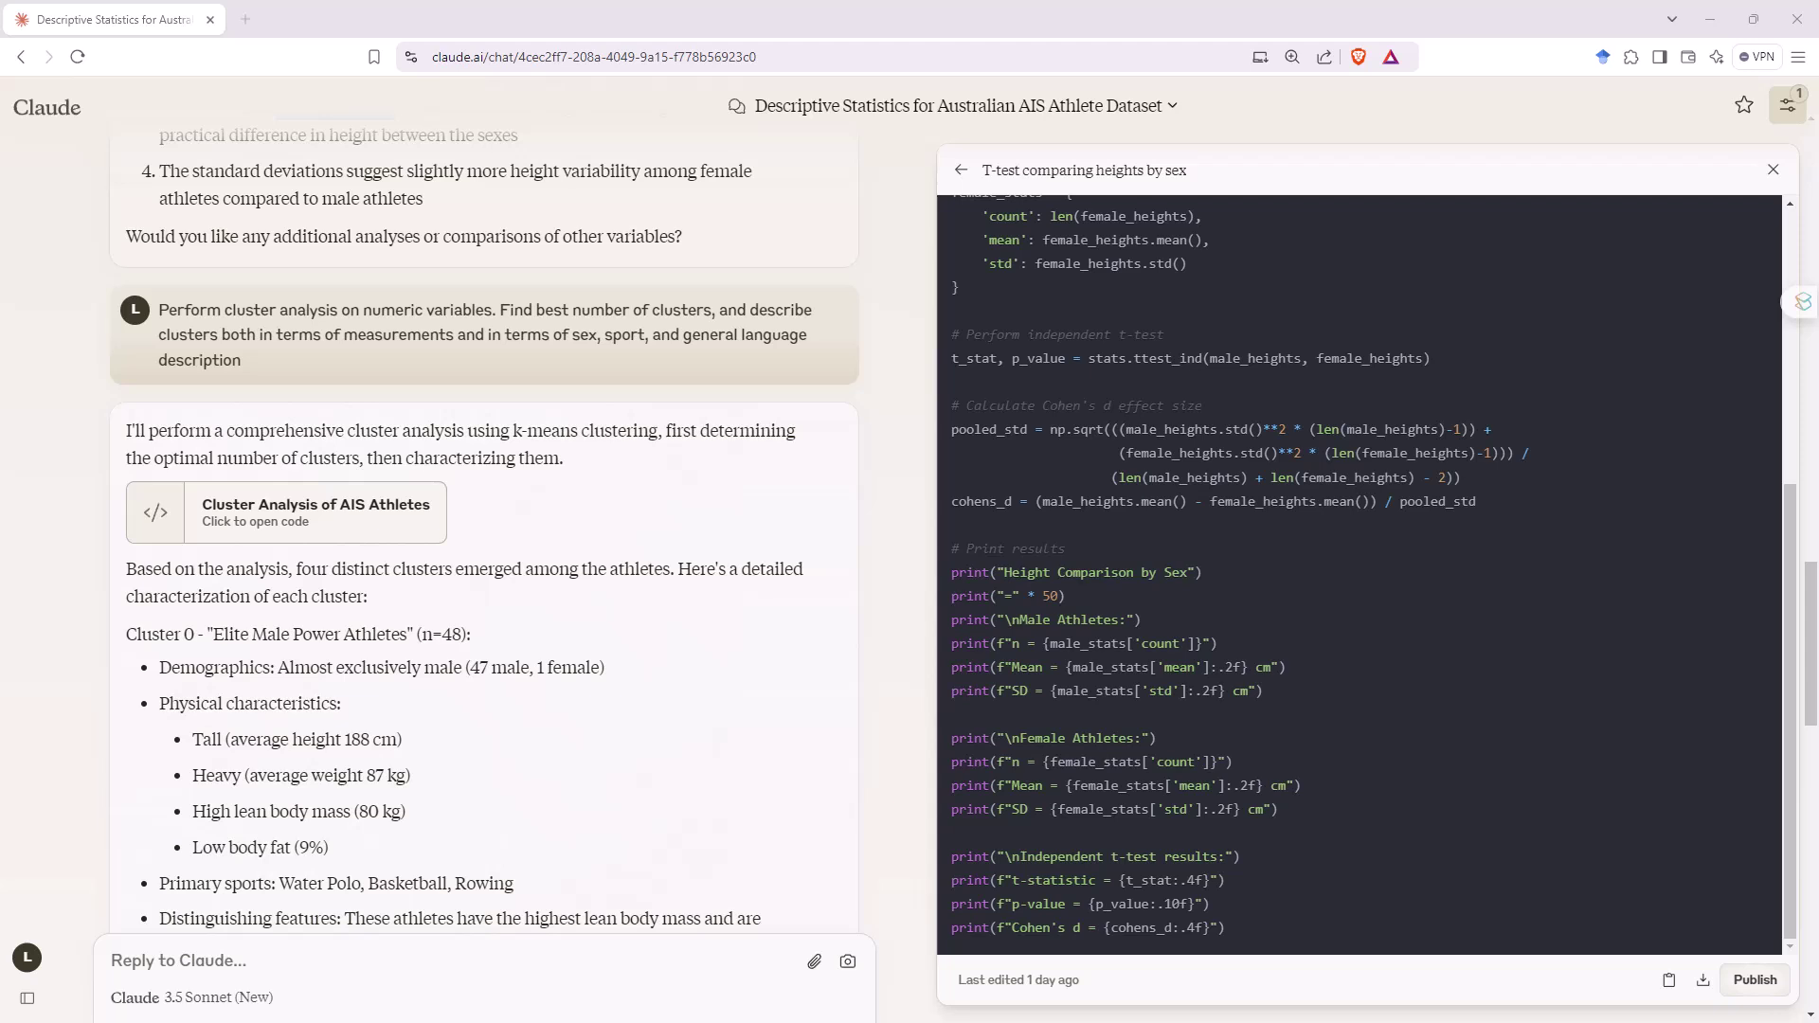
Open the Cluster Analysis of AIS Athletes code and scroll down the cluster descriptions
click(322, 534)
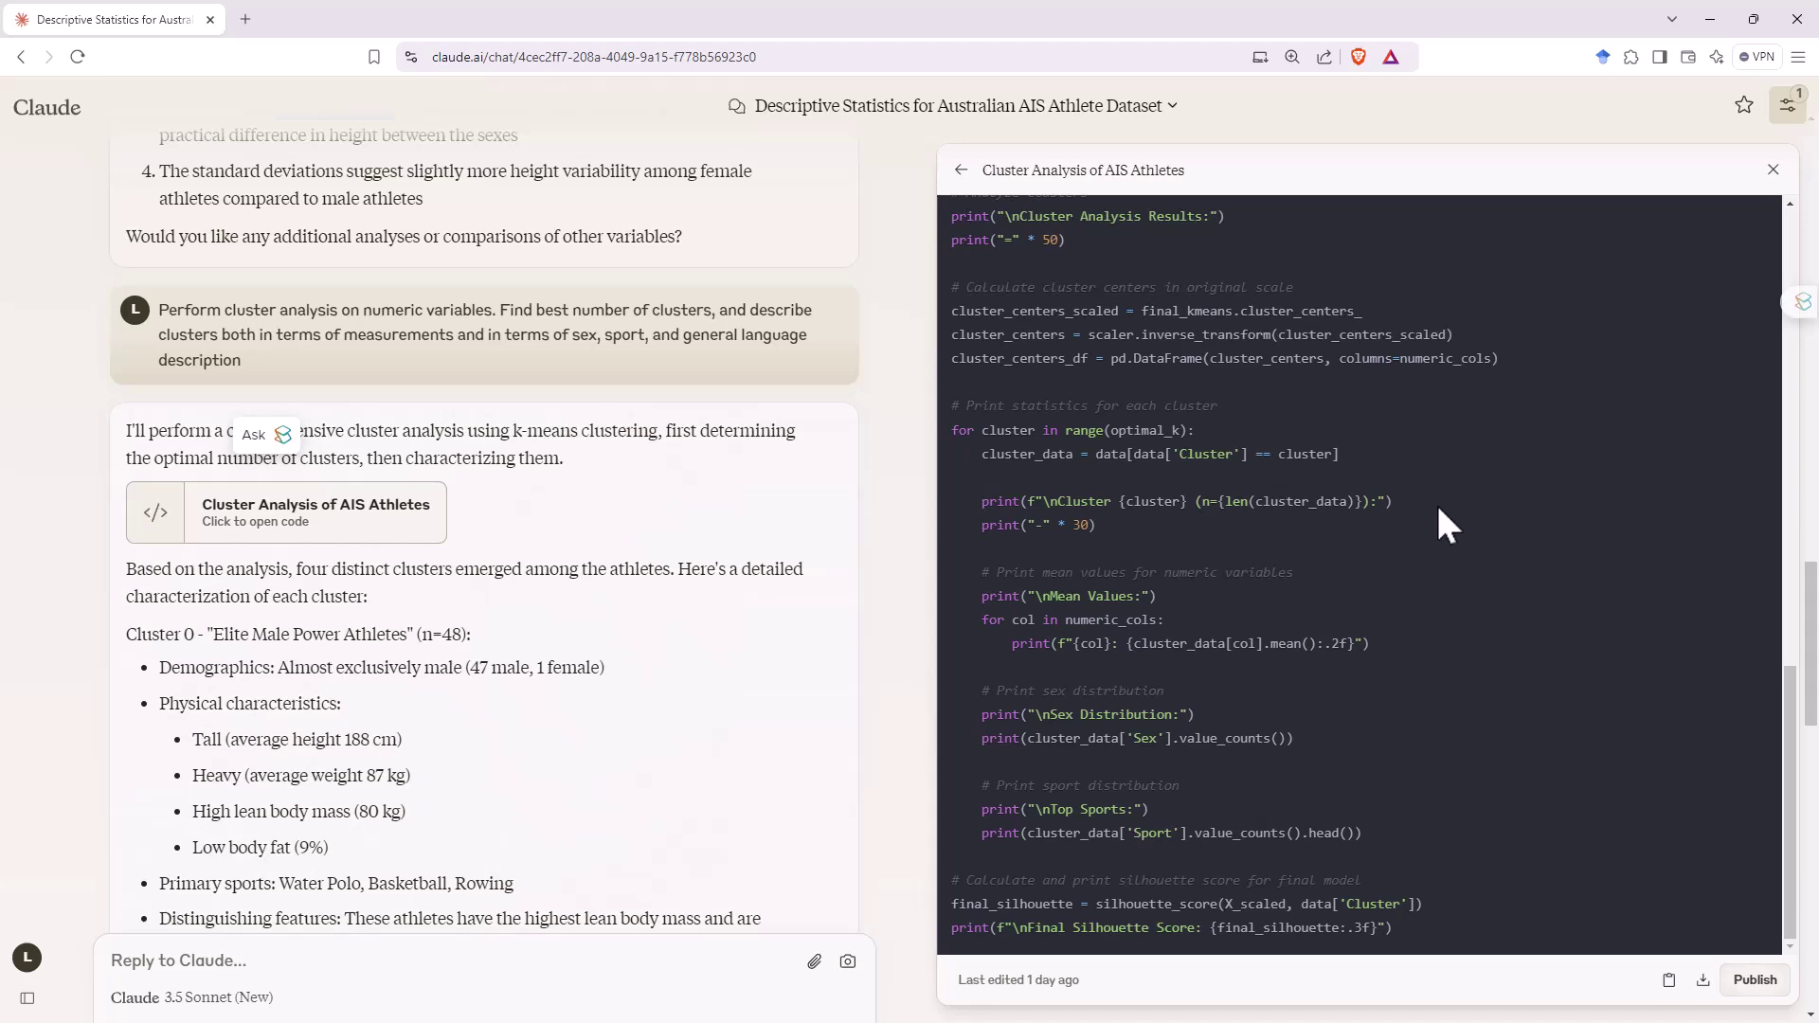
scroll(720, 488, down, 5)
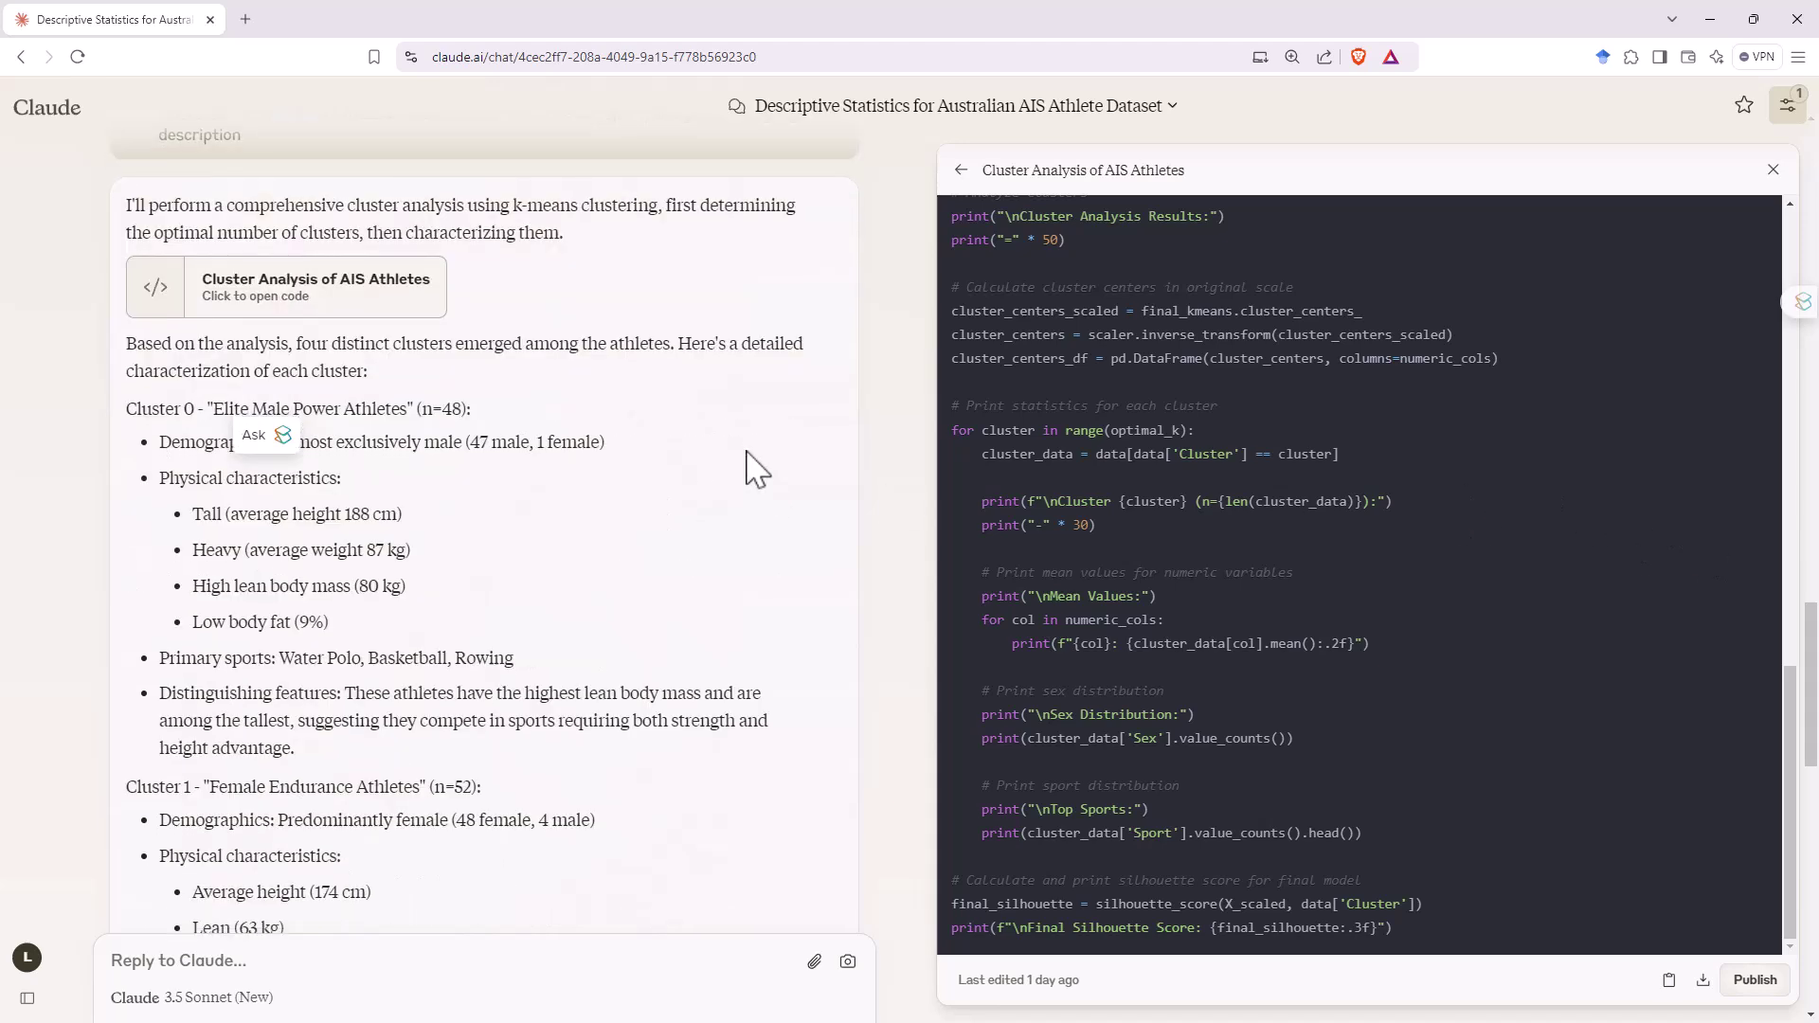
scroll(748, 473, up, 2)
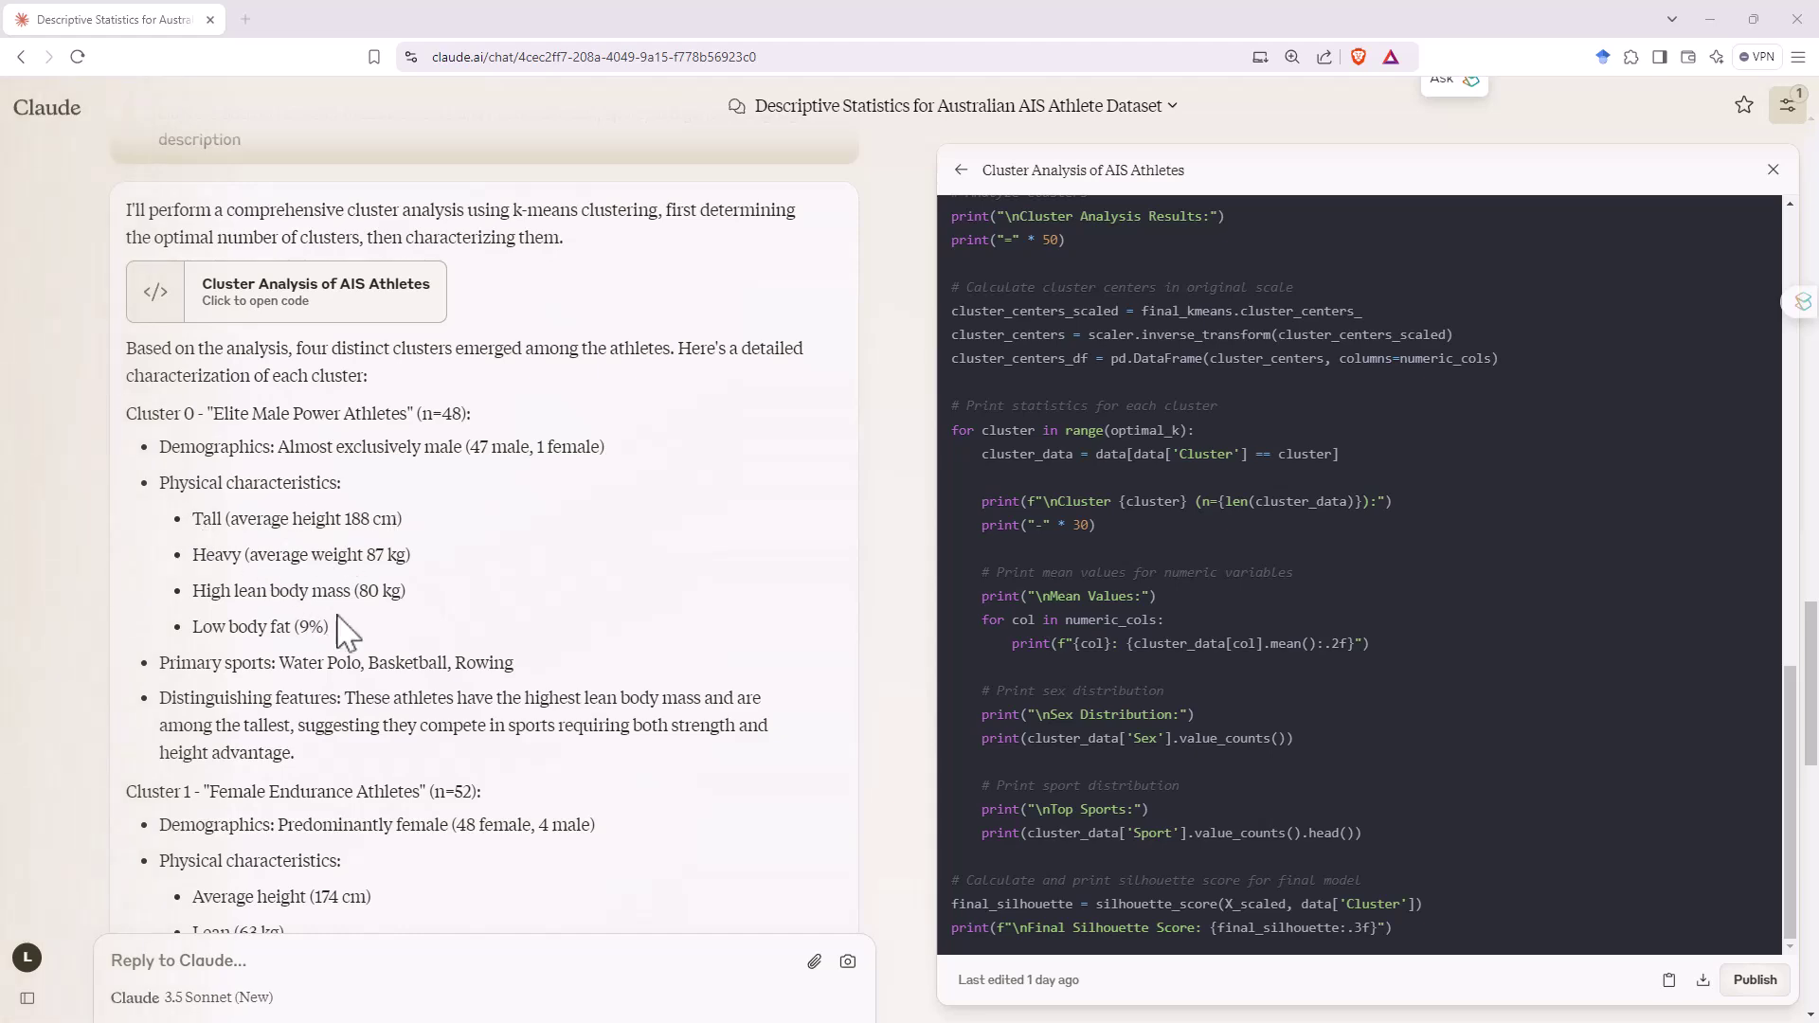
scroll(357, 479, down, 2)
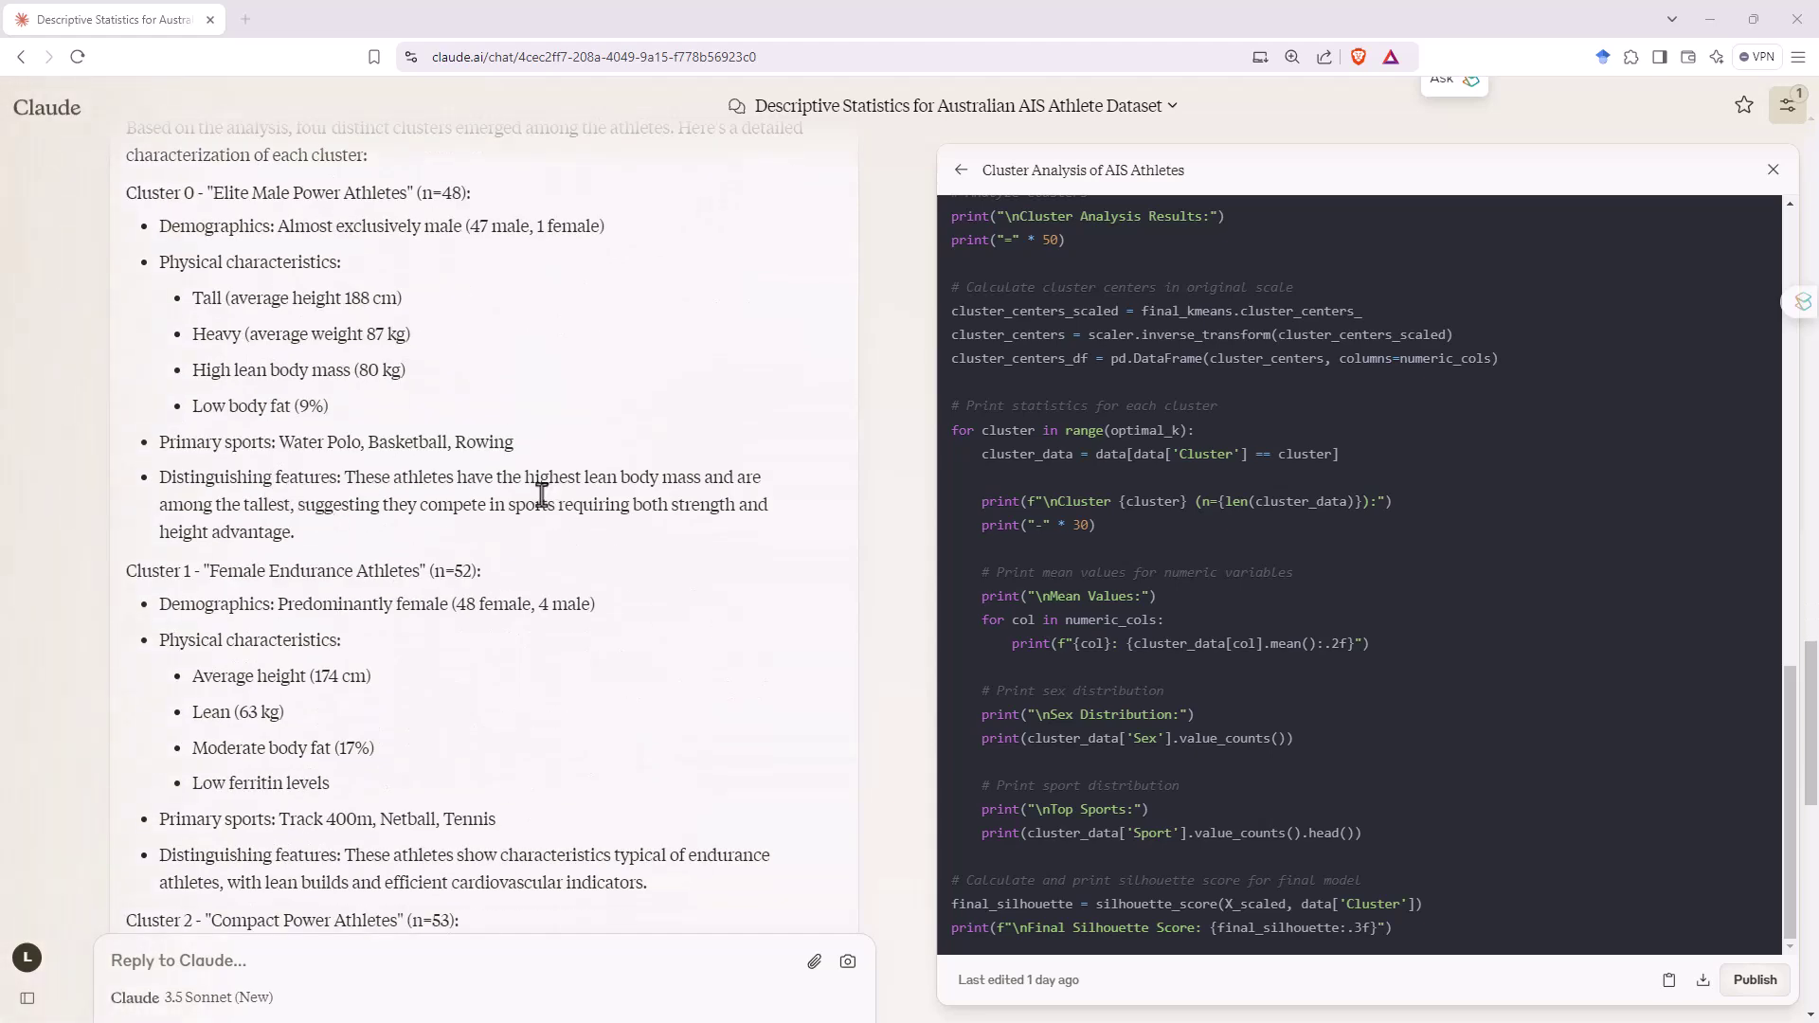
scroll(347, 358, down, 2)
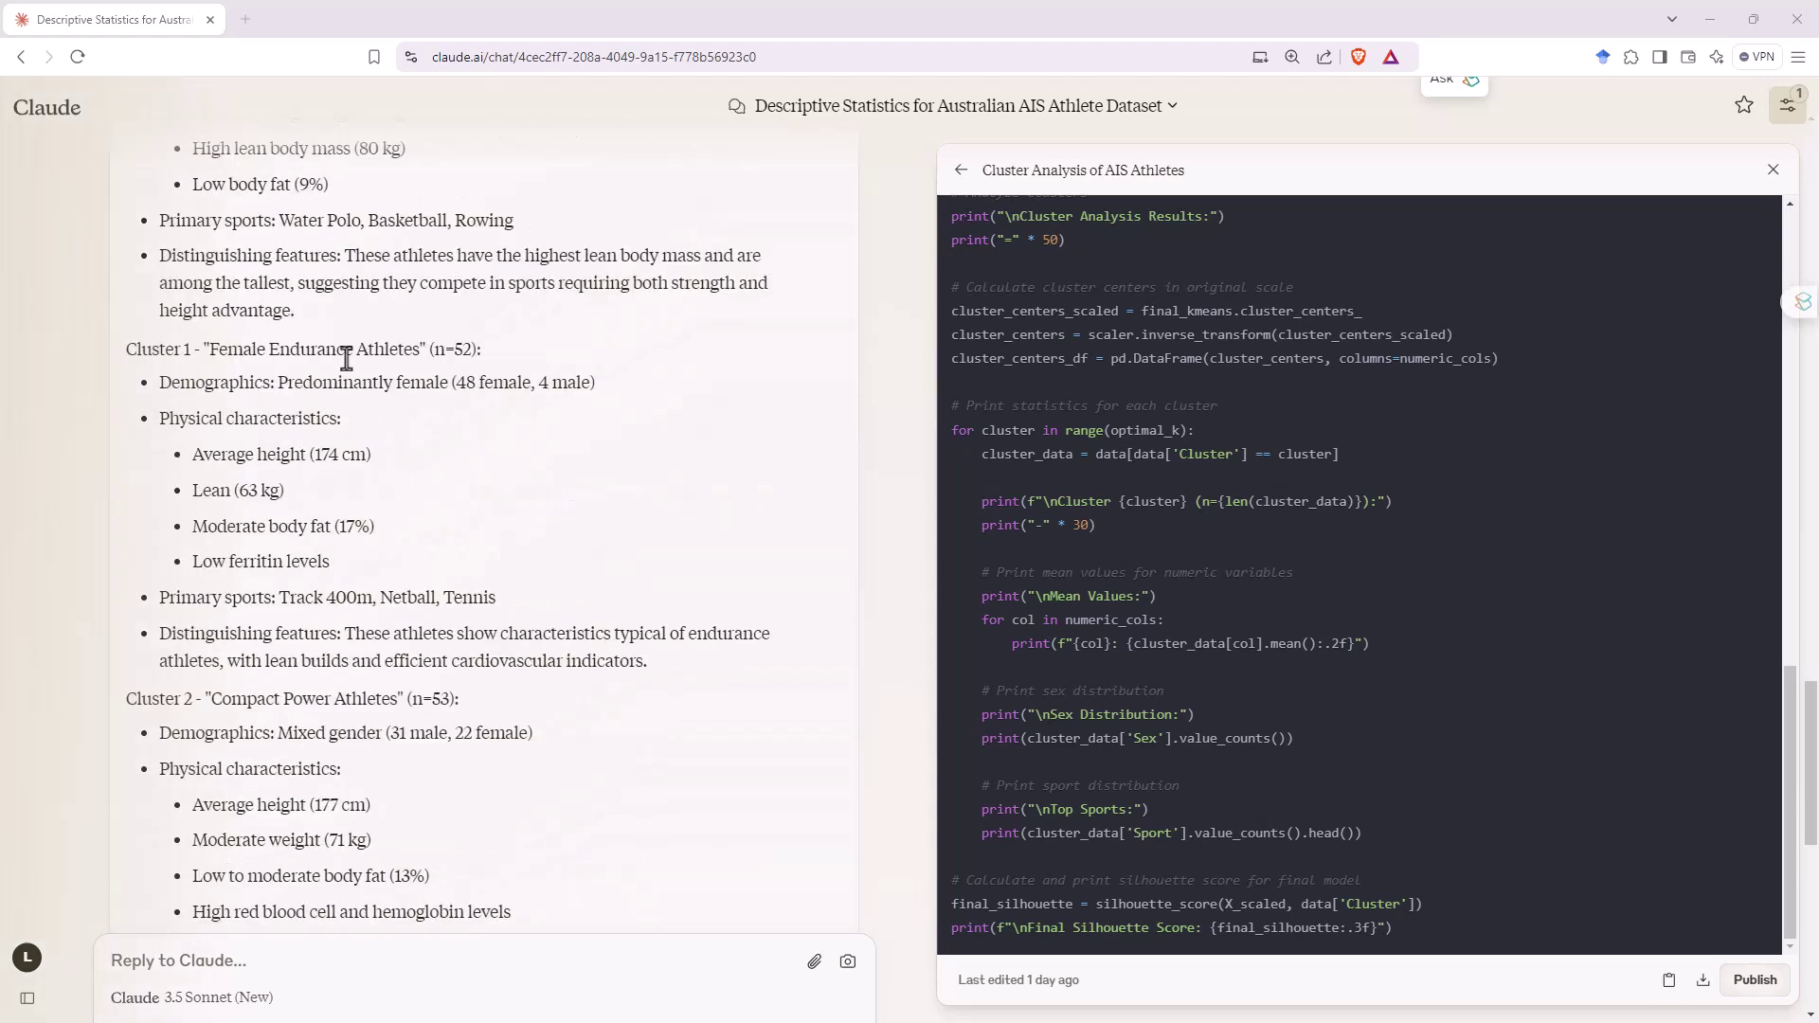
scroll(727, 428, down, 2)
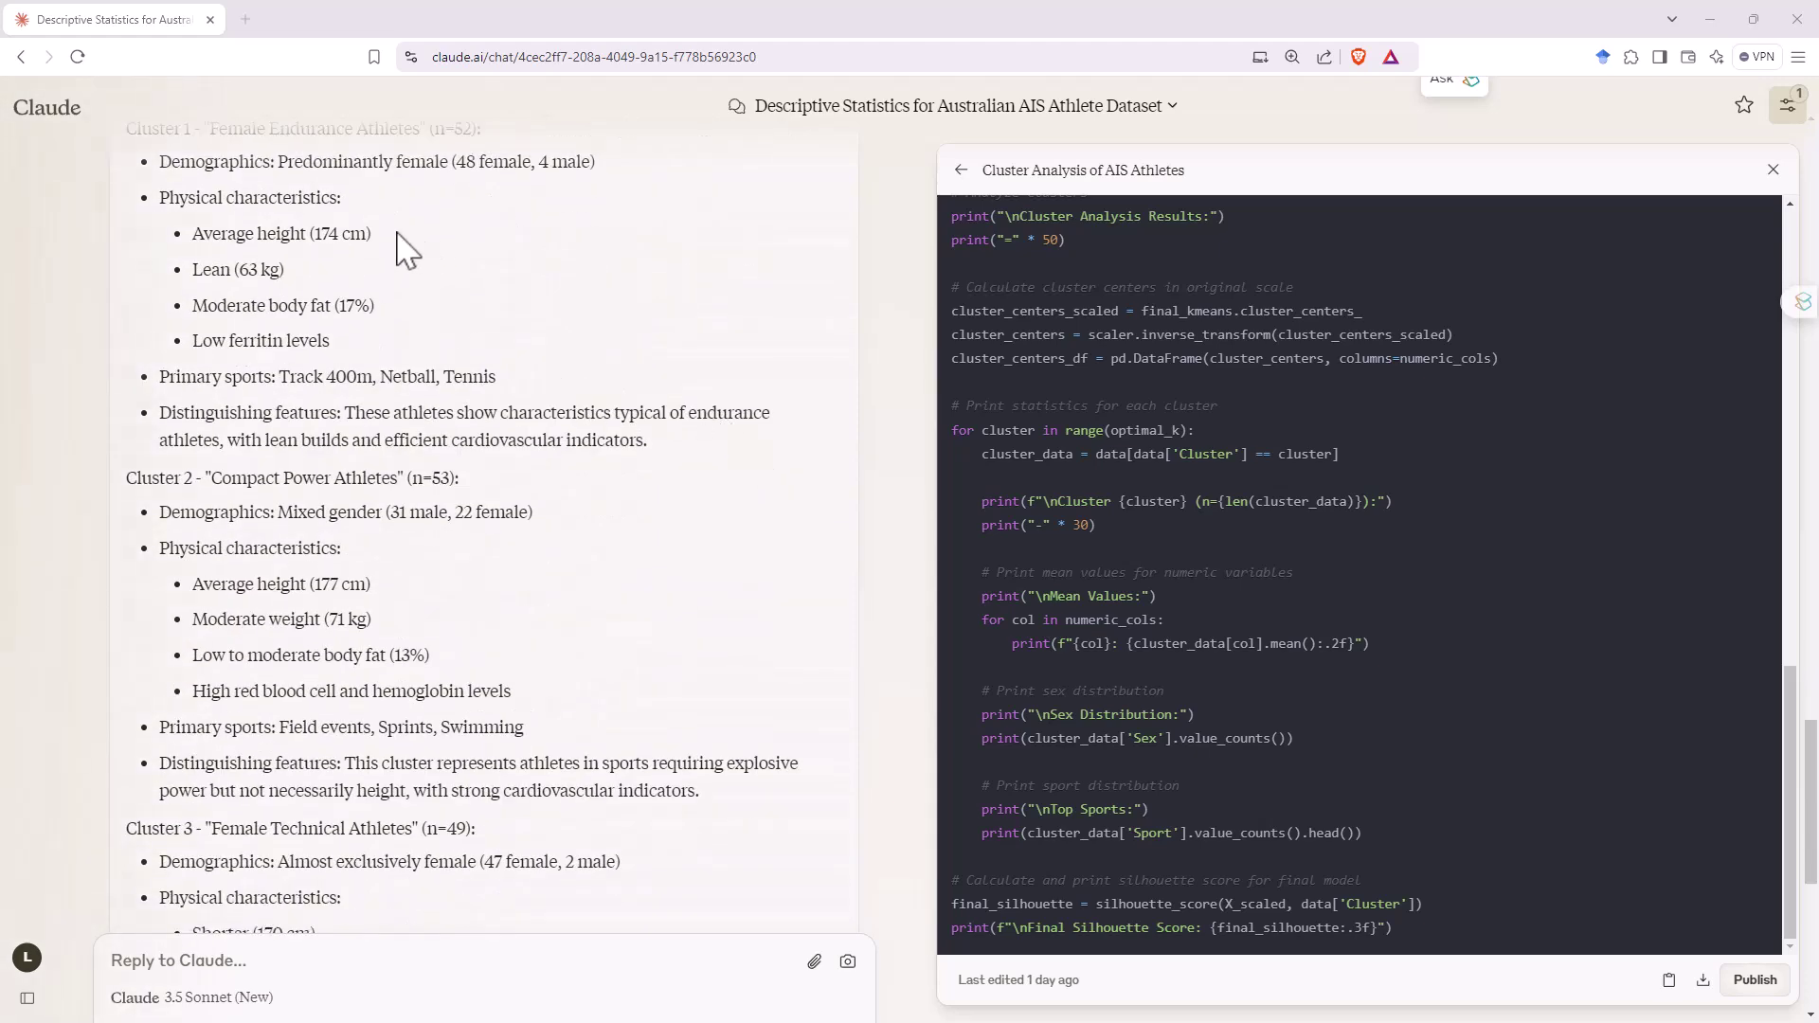
Highlight Cluster 1's Lean (63 kg) value and the whole Low ferritin levels line
drag(231, 270, 313, 280)
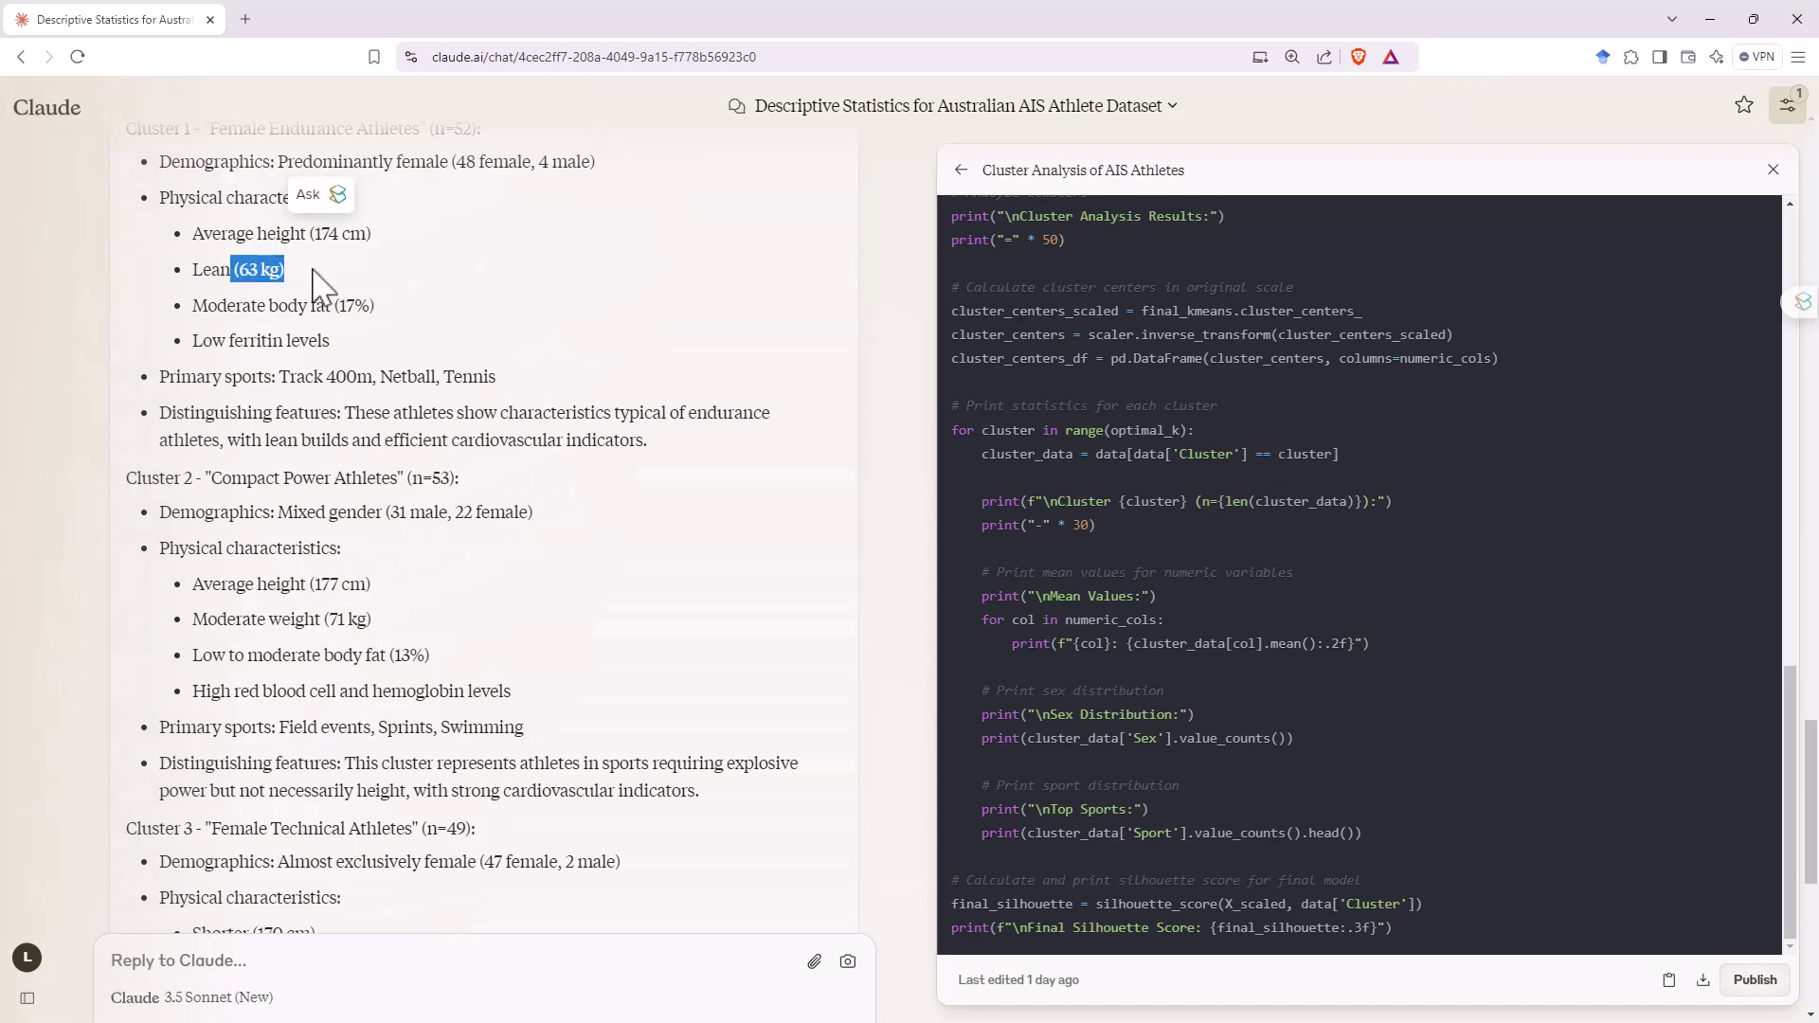
click(315, 283)
triple_click(305, 343)
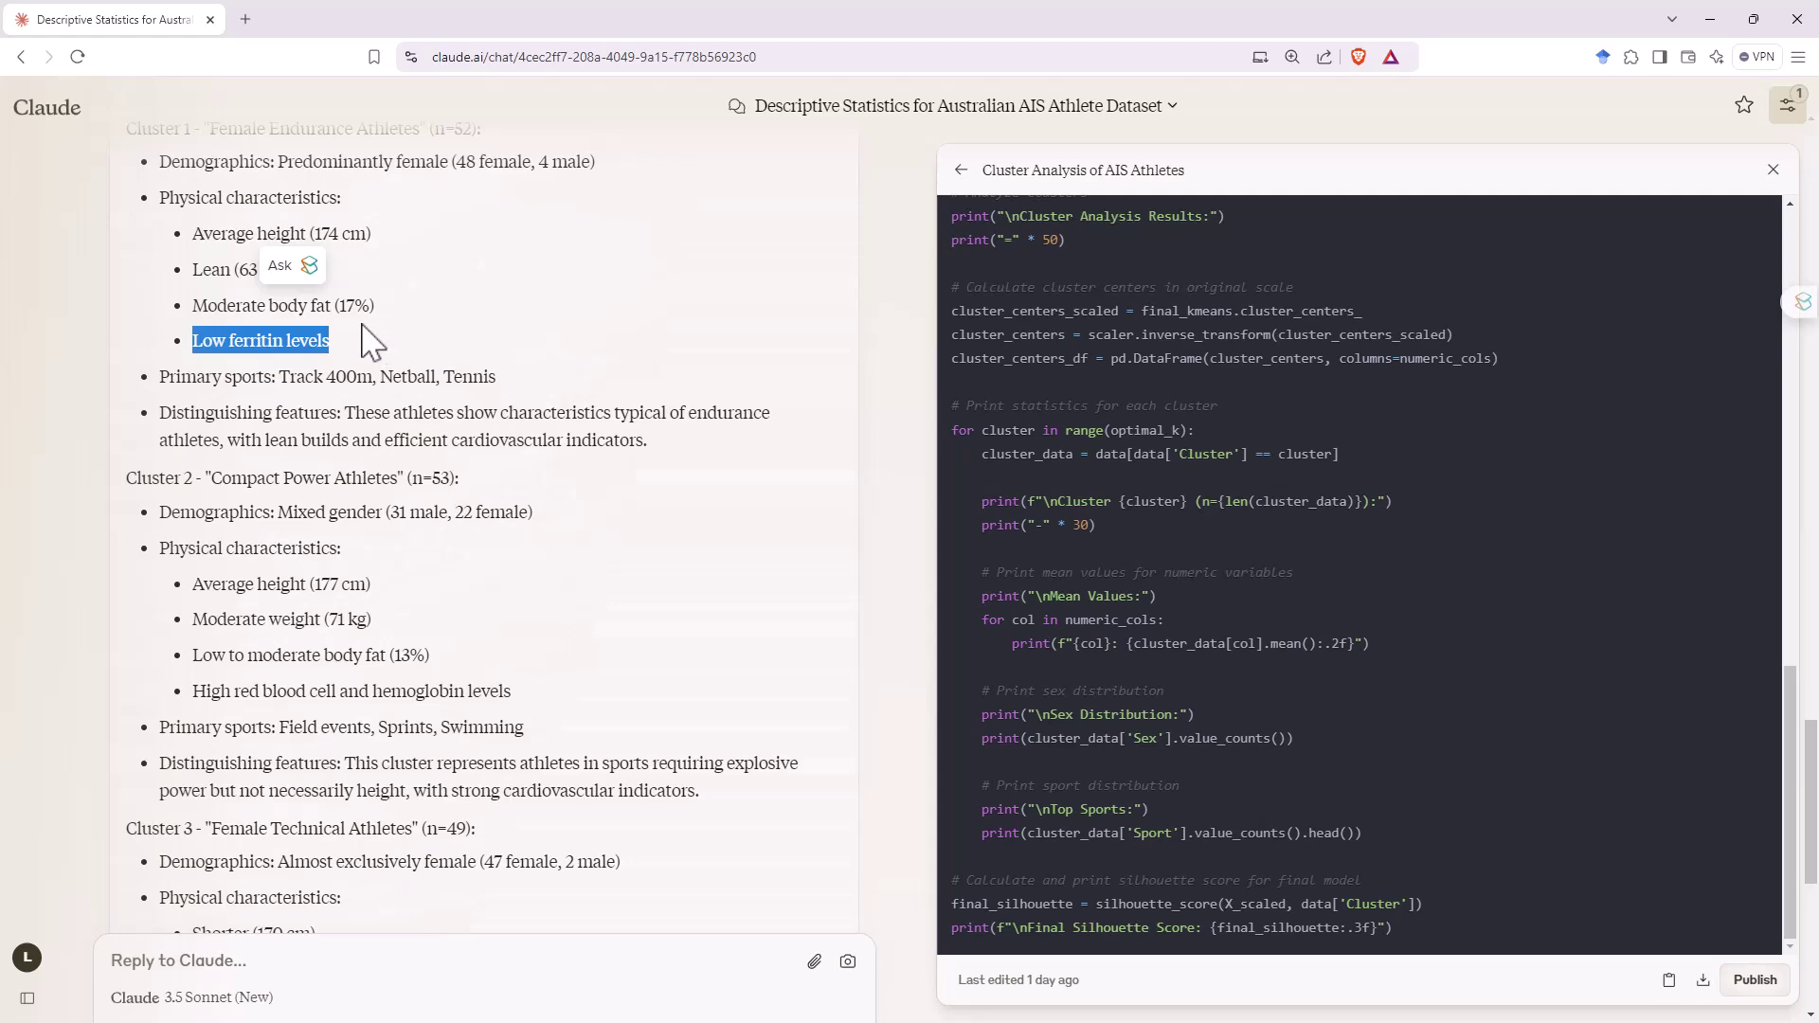
scroll(758, 407, down, 5)
scroll(709, 380, down, 3)
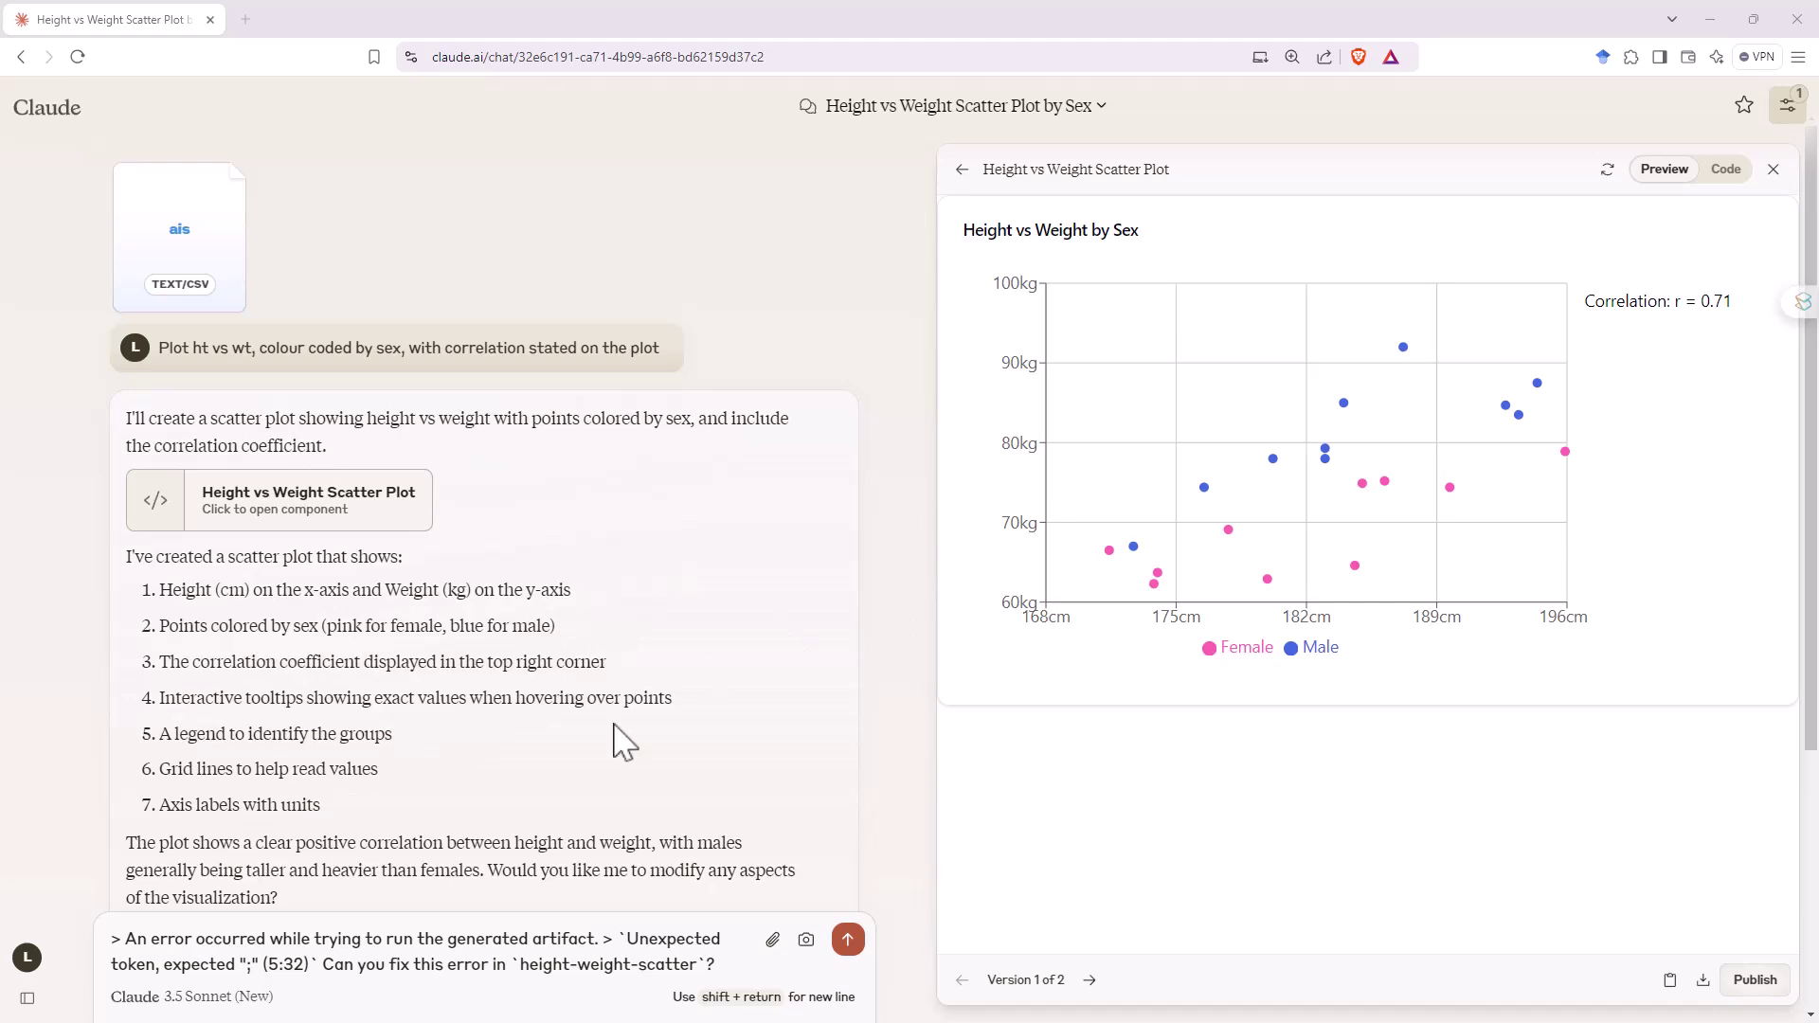
Highlight the error message in the reply box and scroll the weight prediction chat
drag(718, 964, 205, 940)
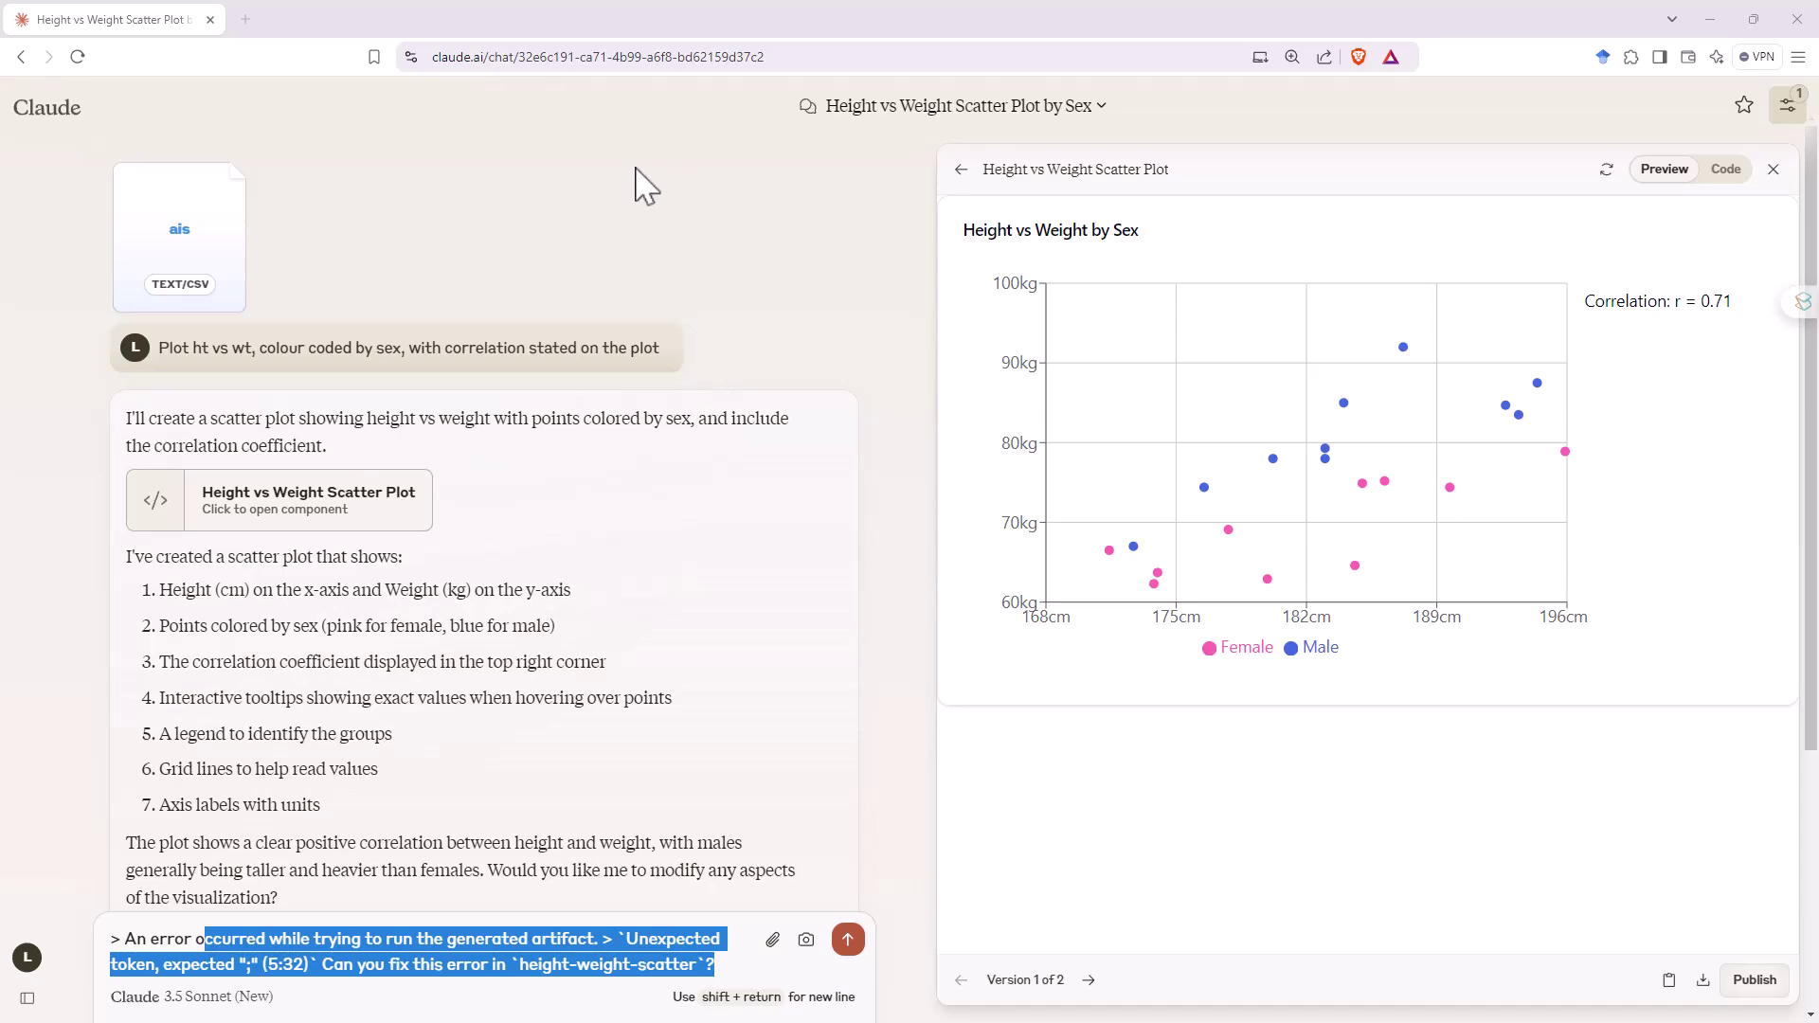
scroll(820, 284, down, 4)
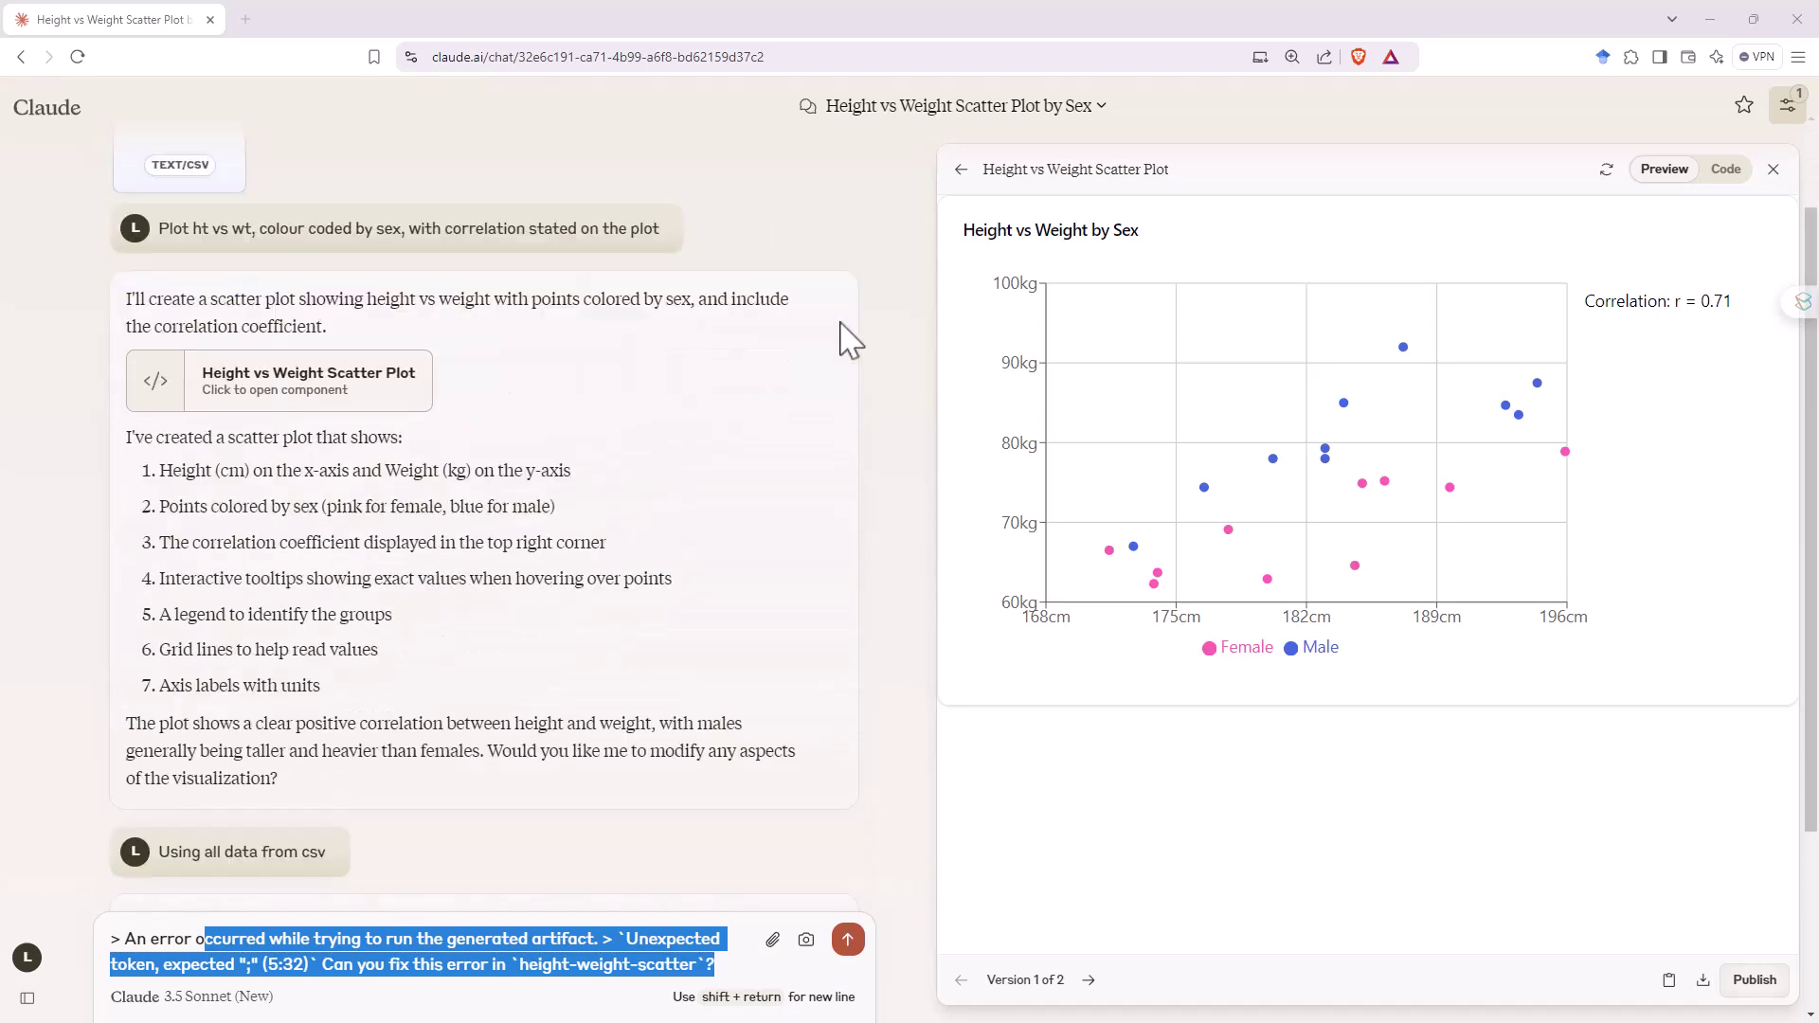
scroll(824, 545, up, 4)
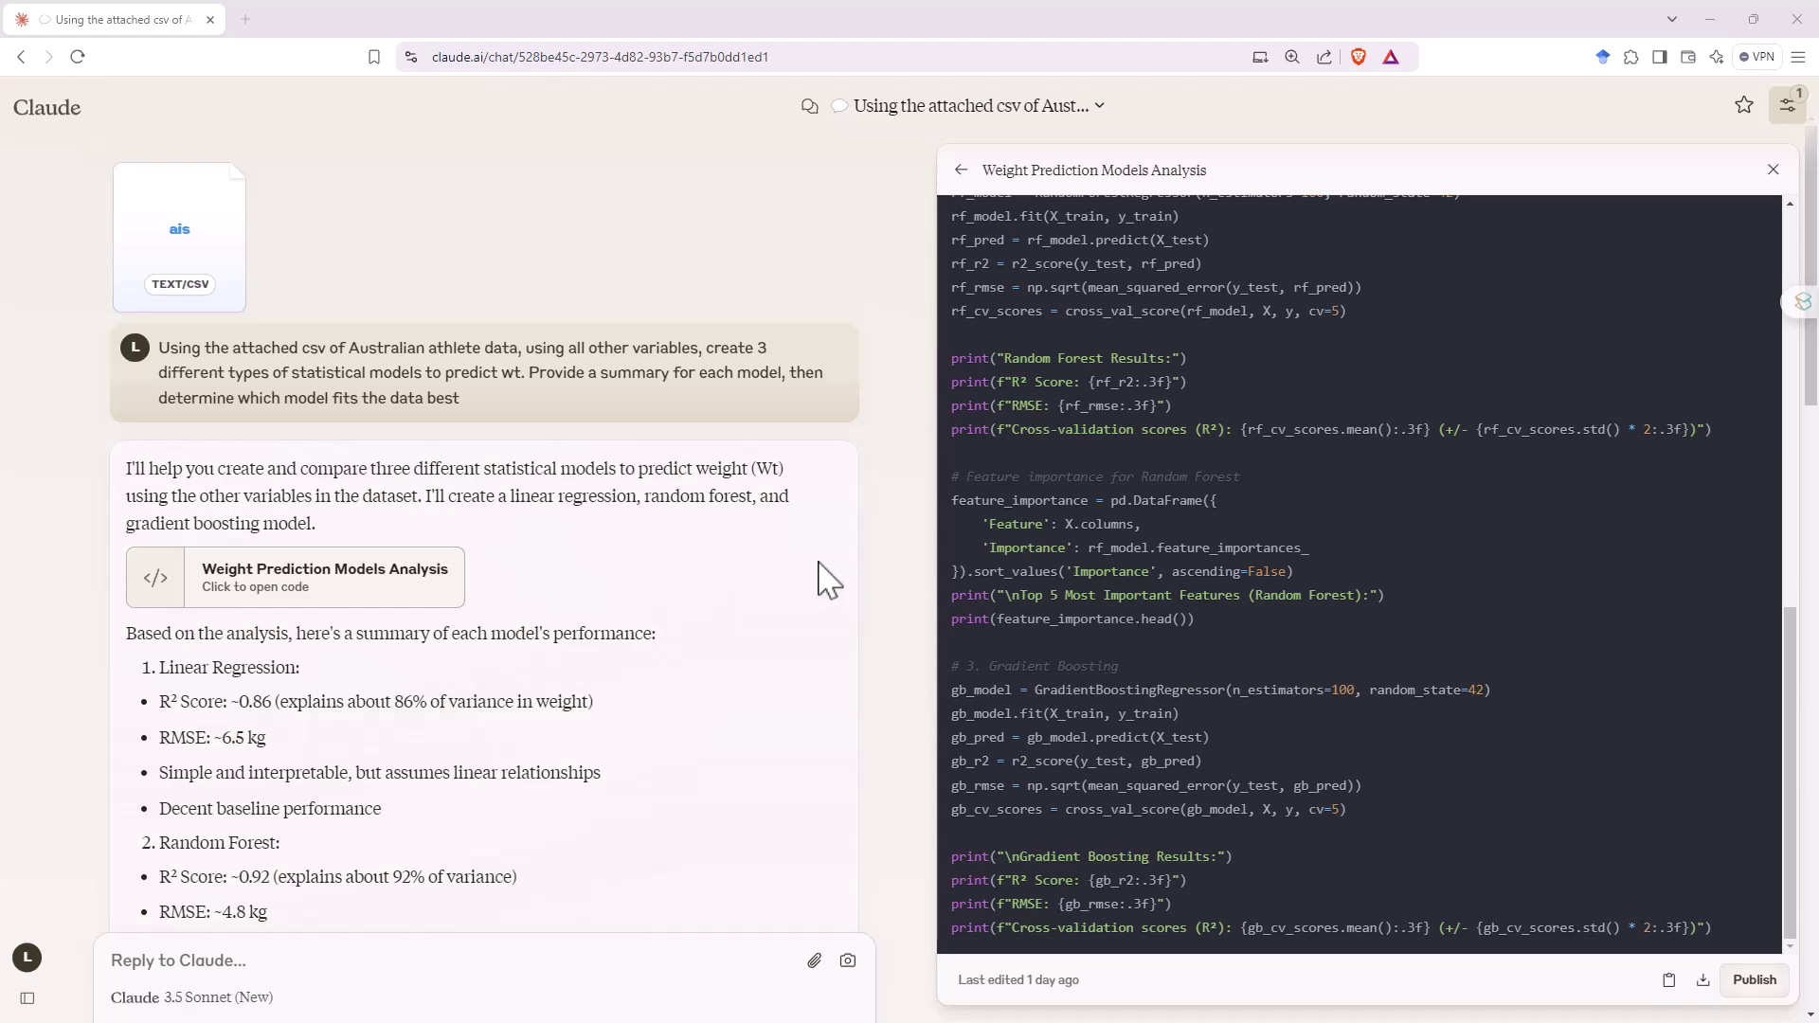
scroll(813, 601, down, 2)
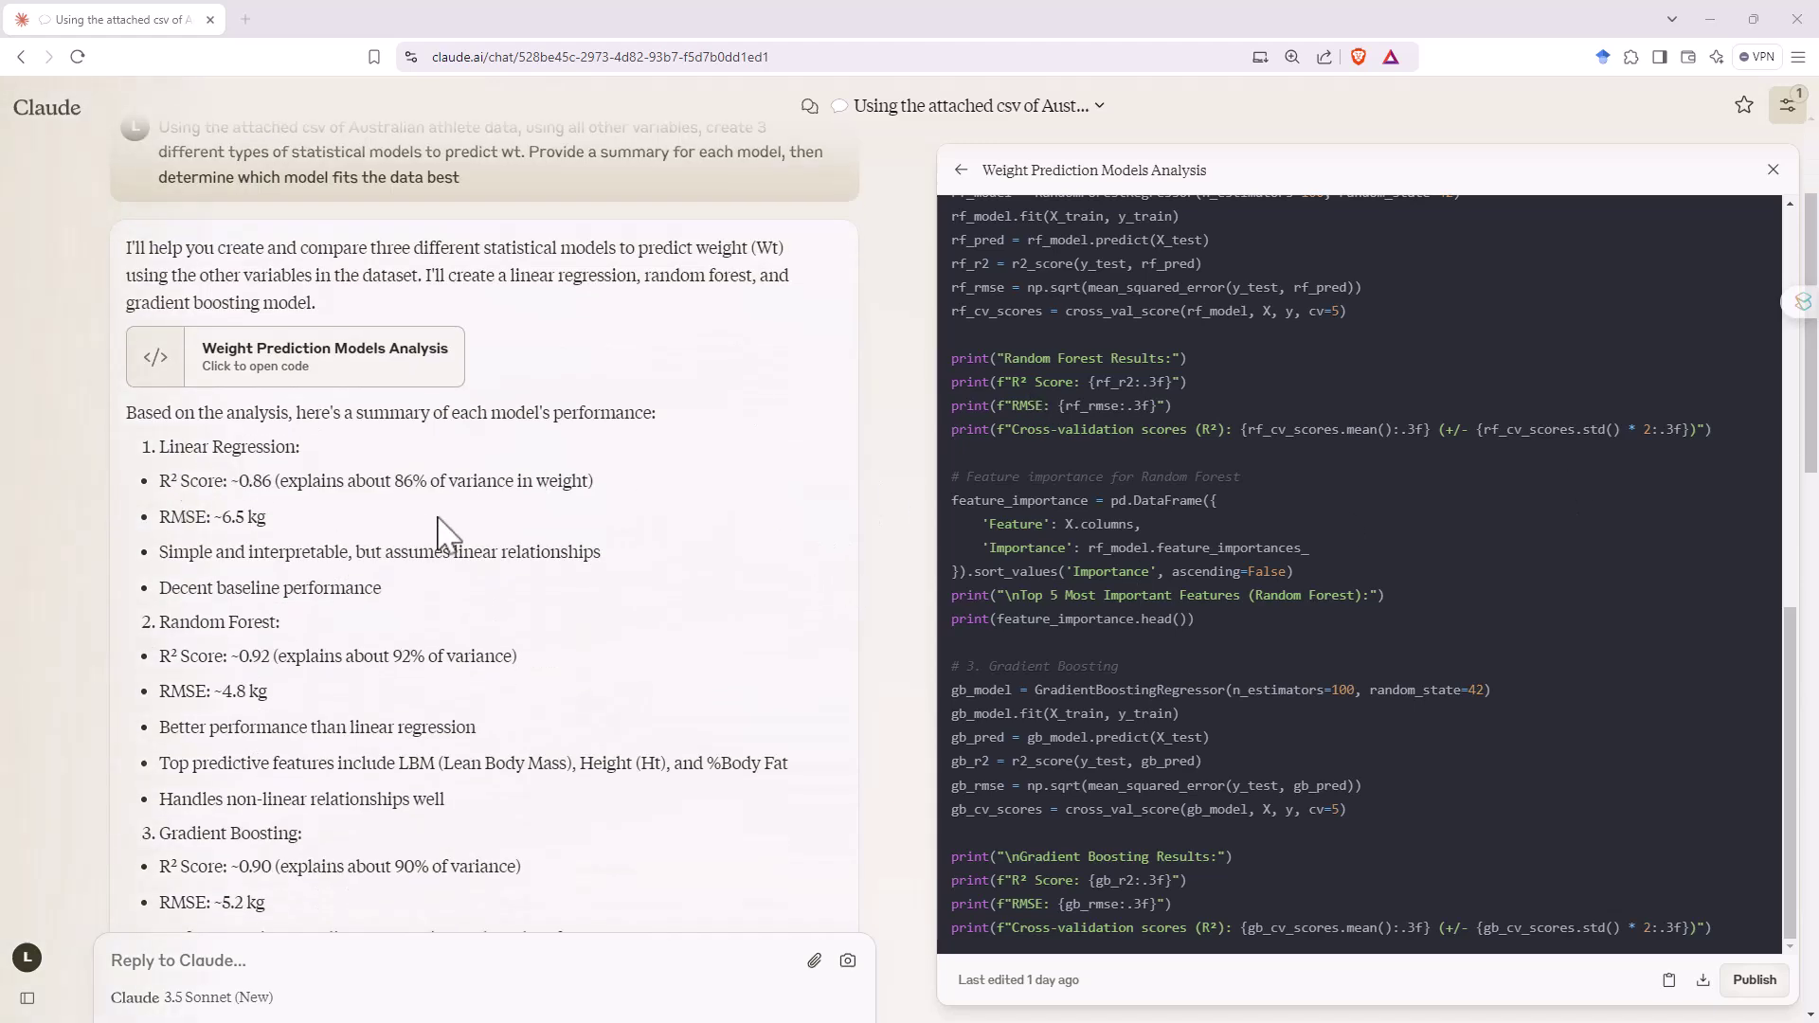
scroll(339, 328, down, 2)
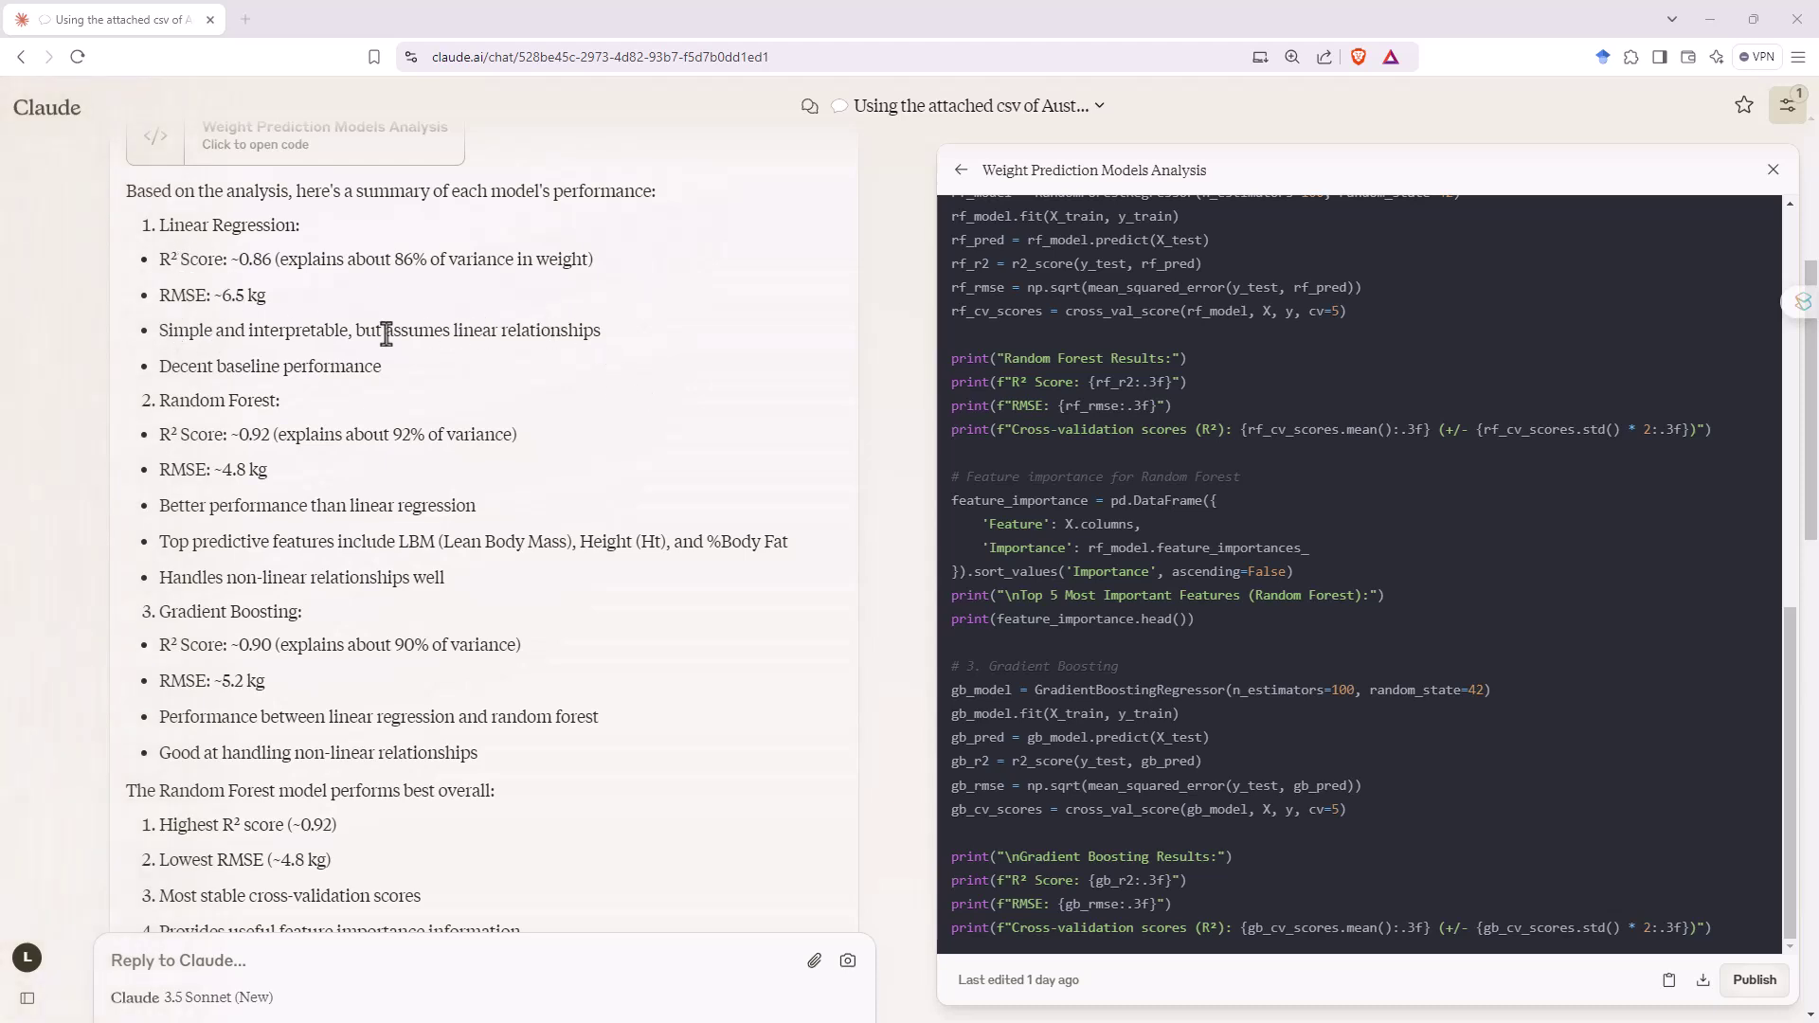
mouse_move(146, 332)
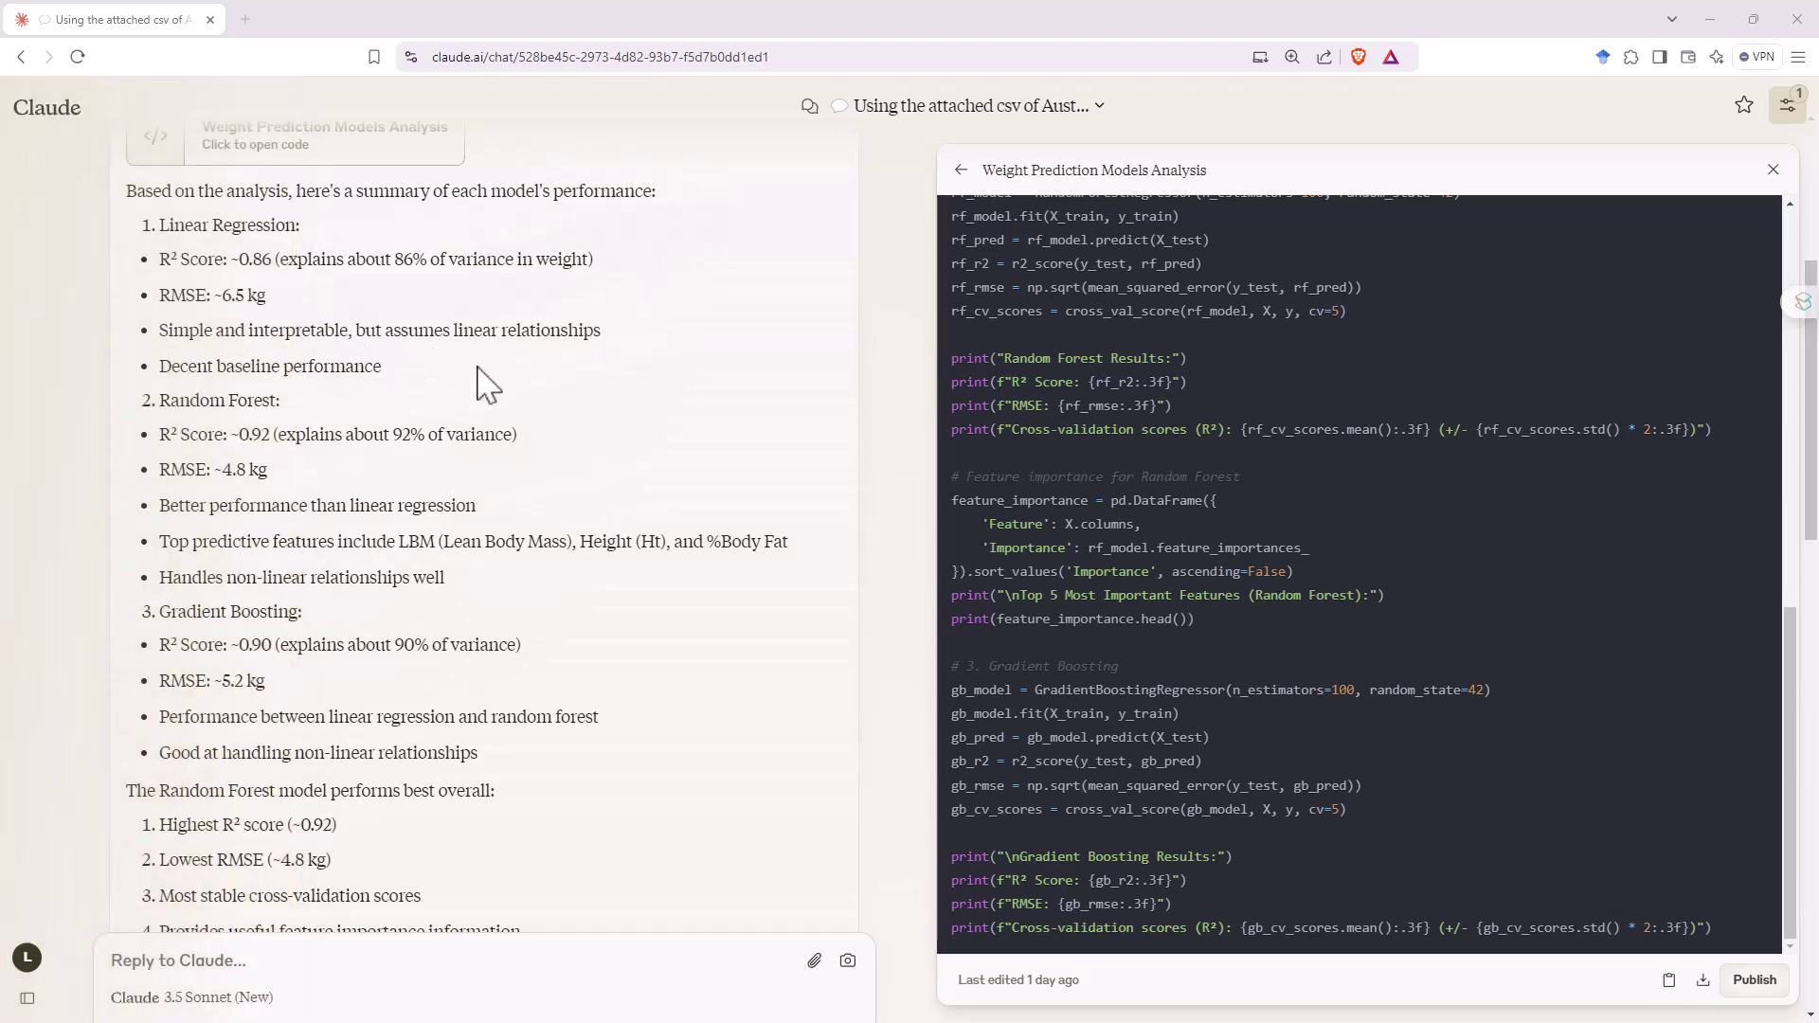
scroll(732, 417, down, 2)
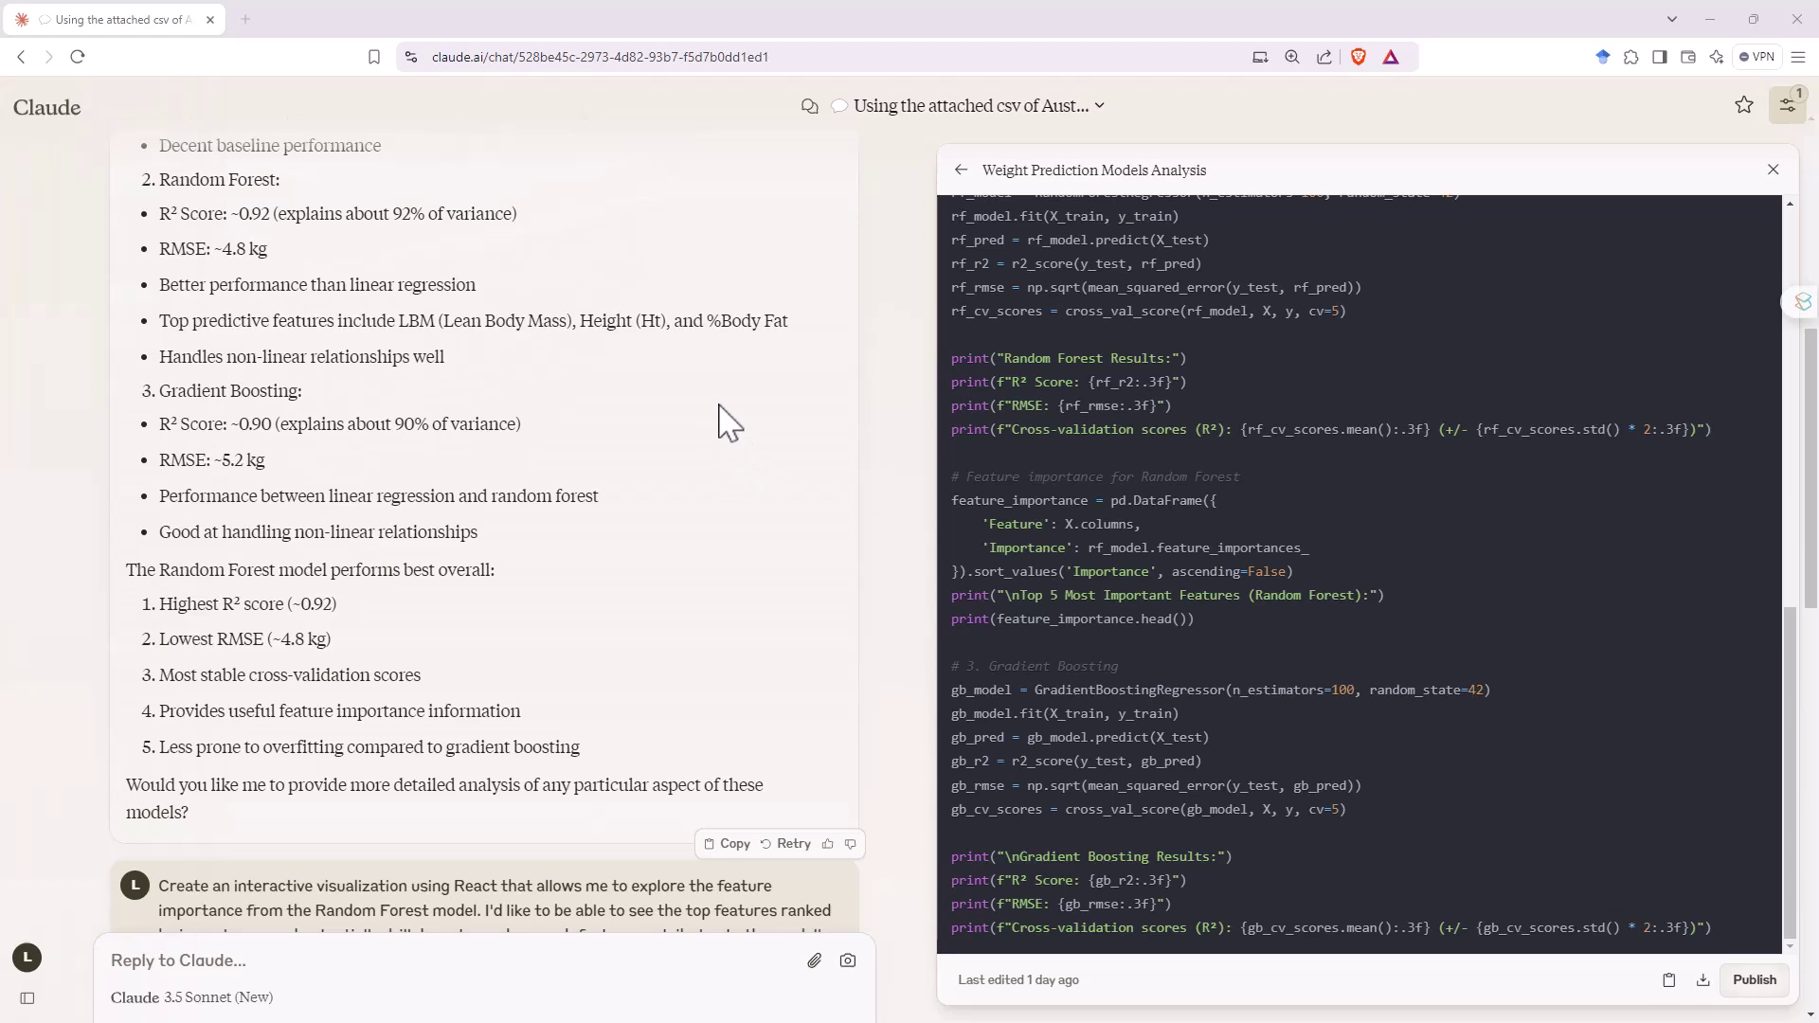
scroll(723, 418, down, 2)
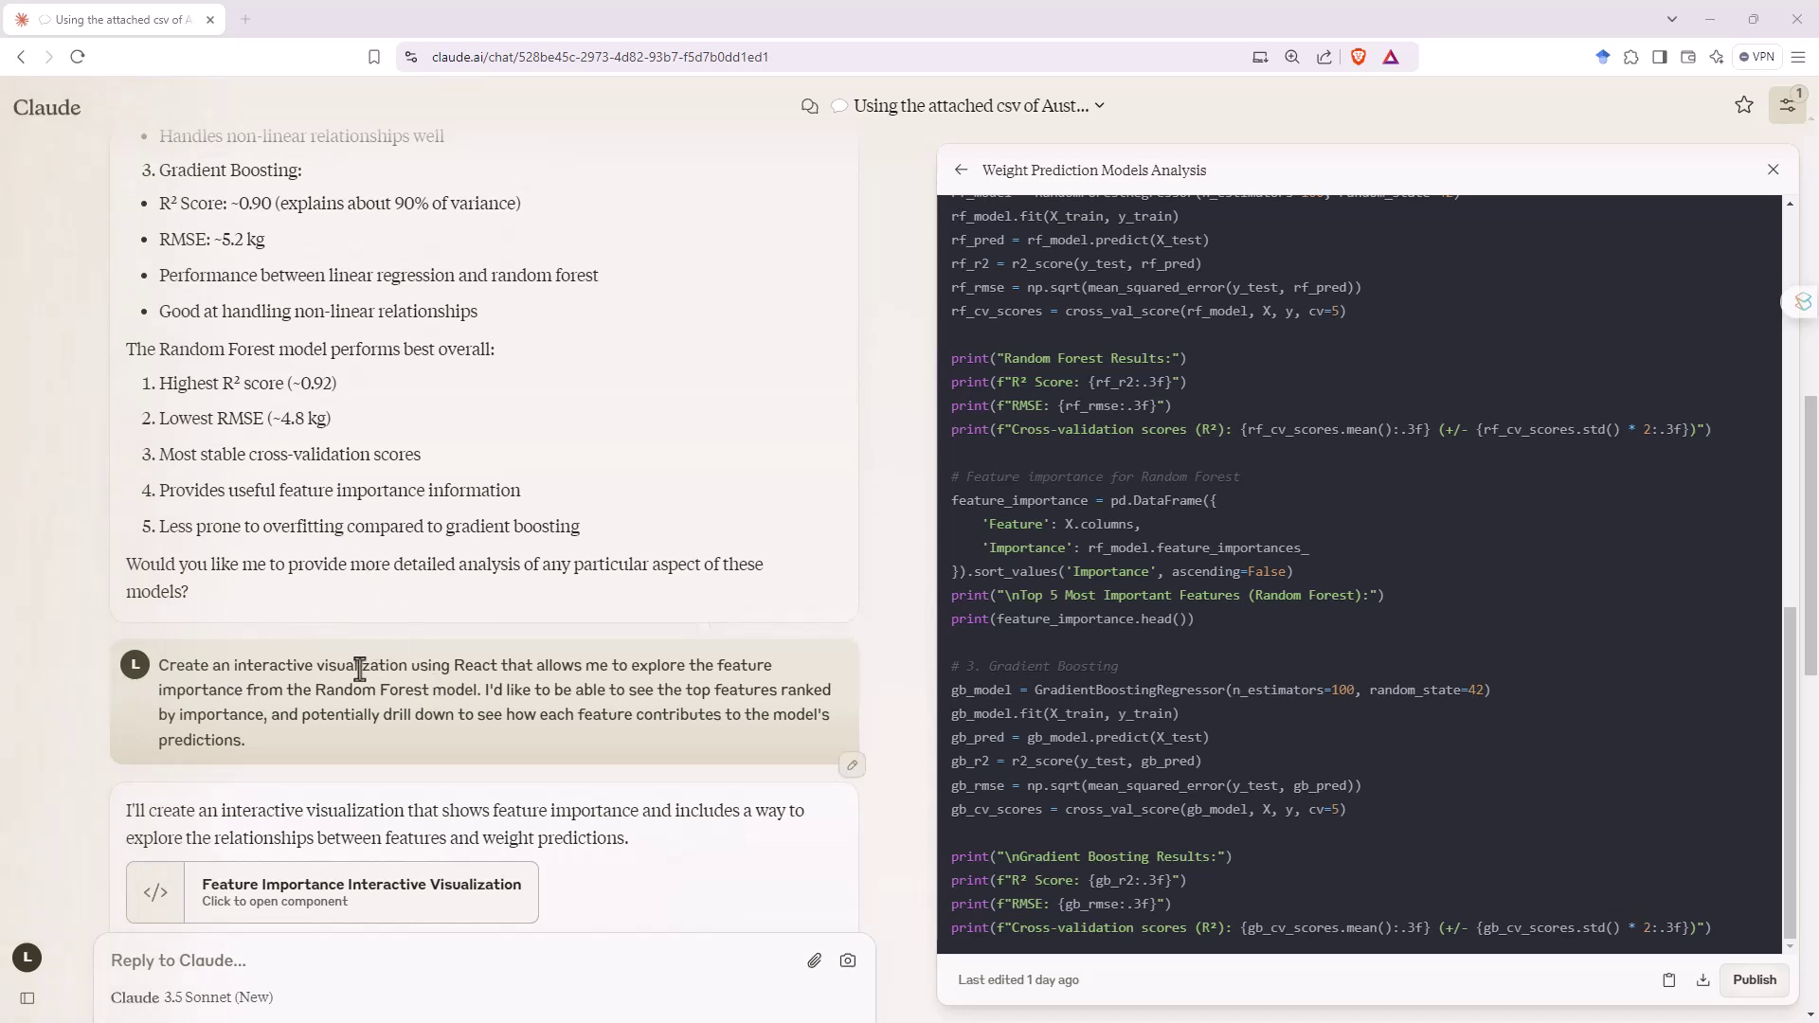
Highlight the entire feature importance visualization request, then scroll below it
drag(206, 663, 526, 665)
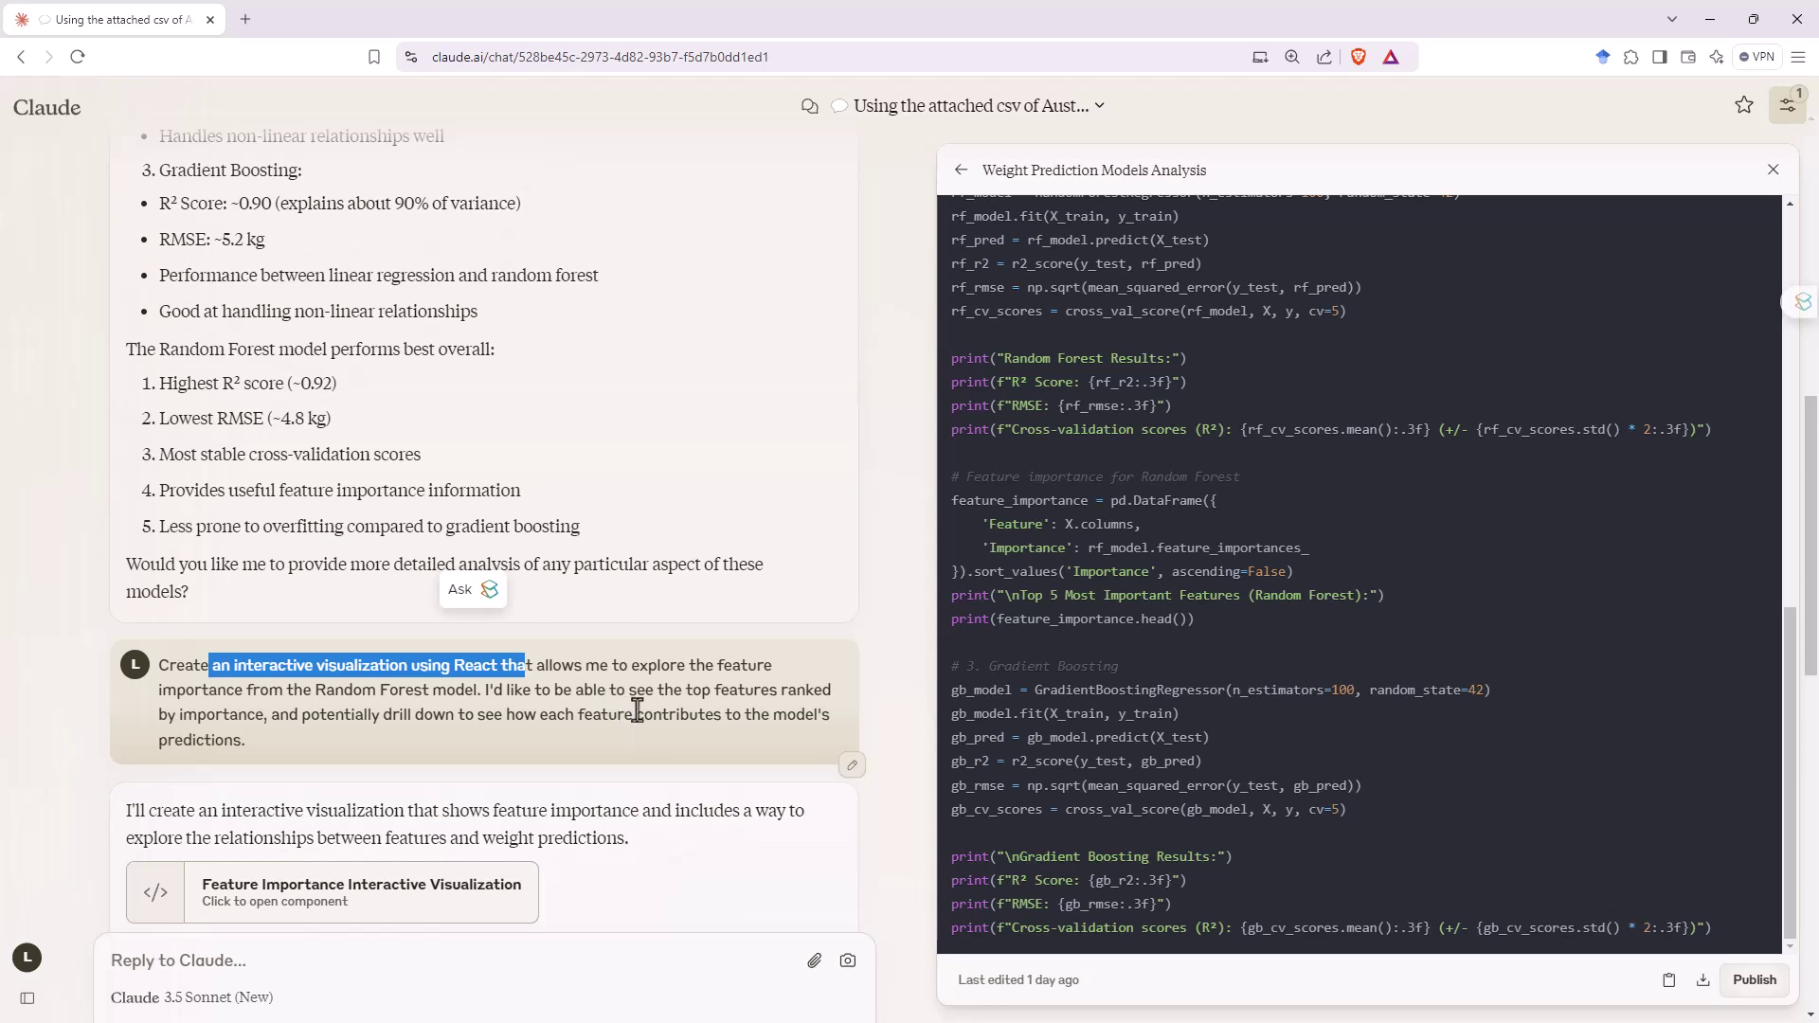
click(593, 716)
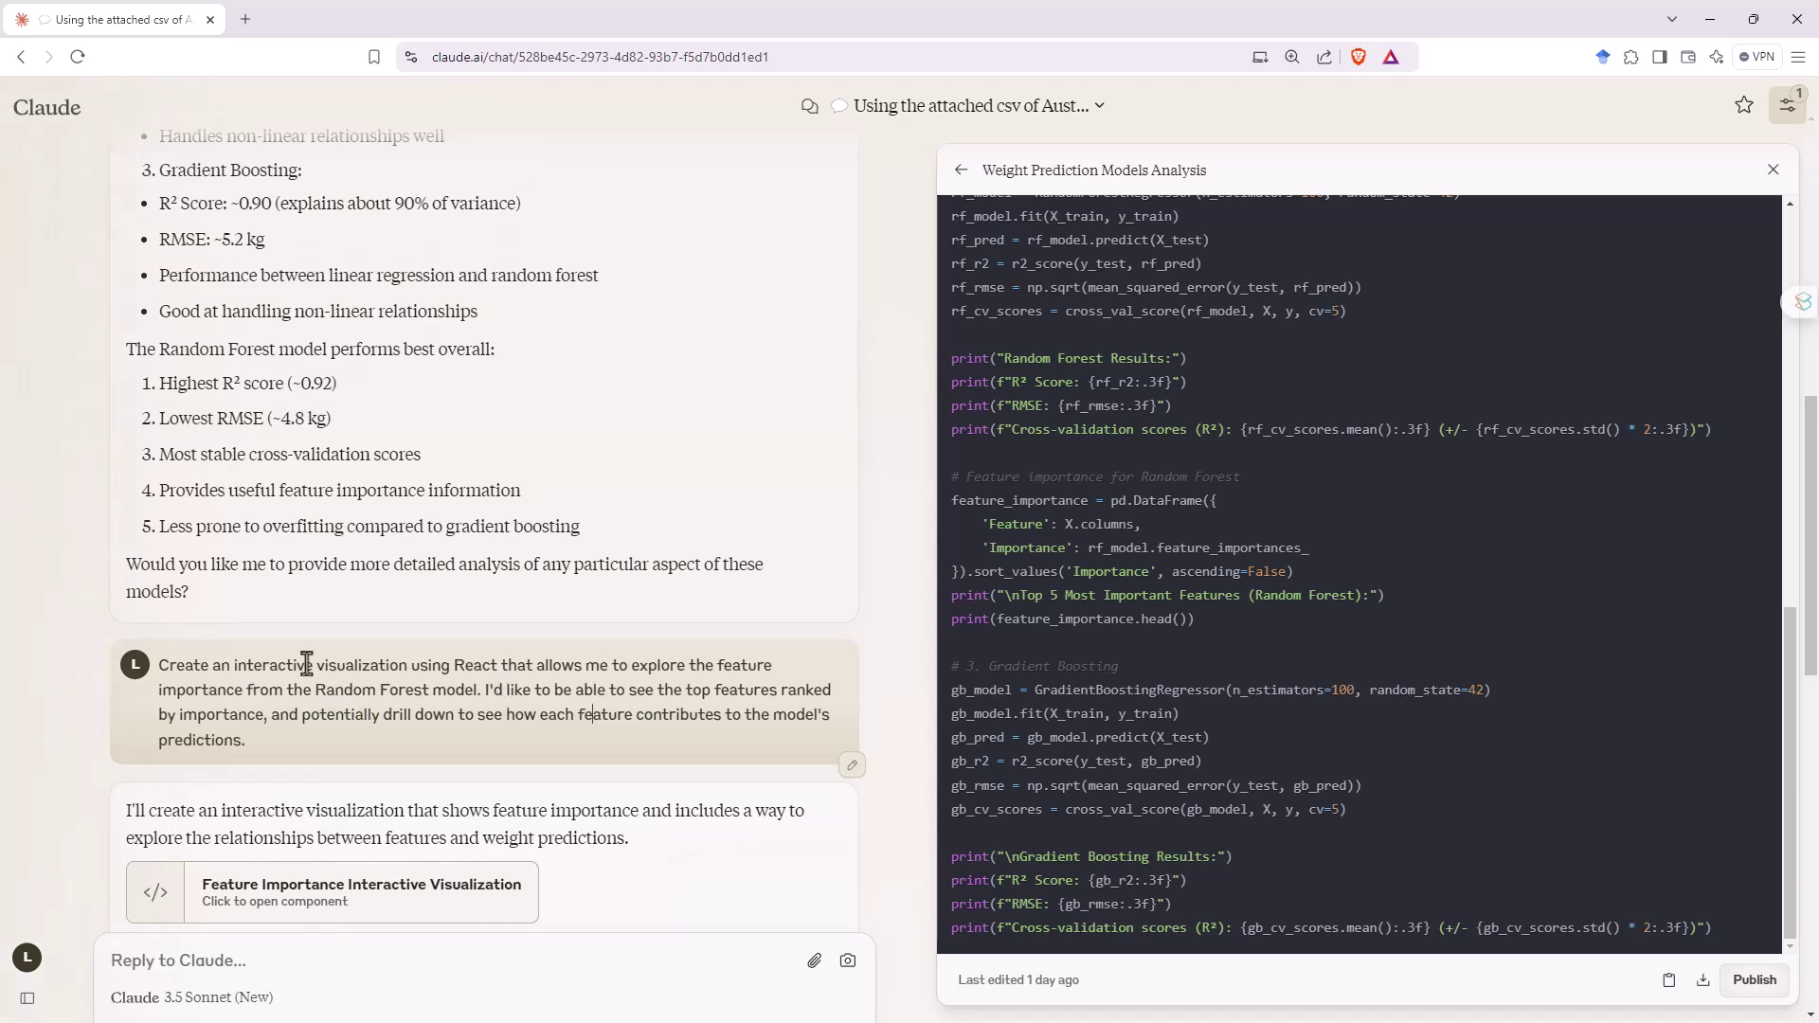
drag(159, 665, 341, 751)
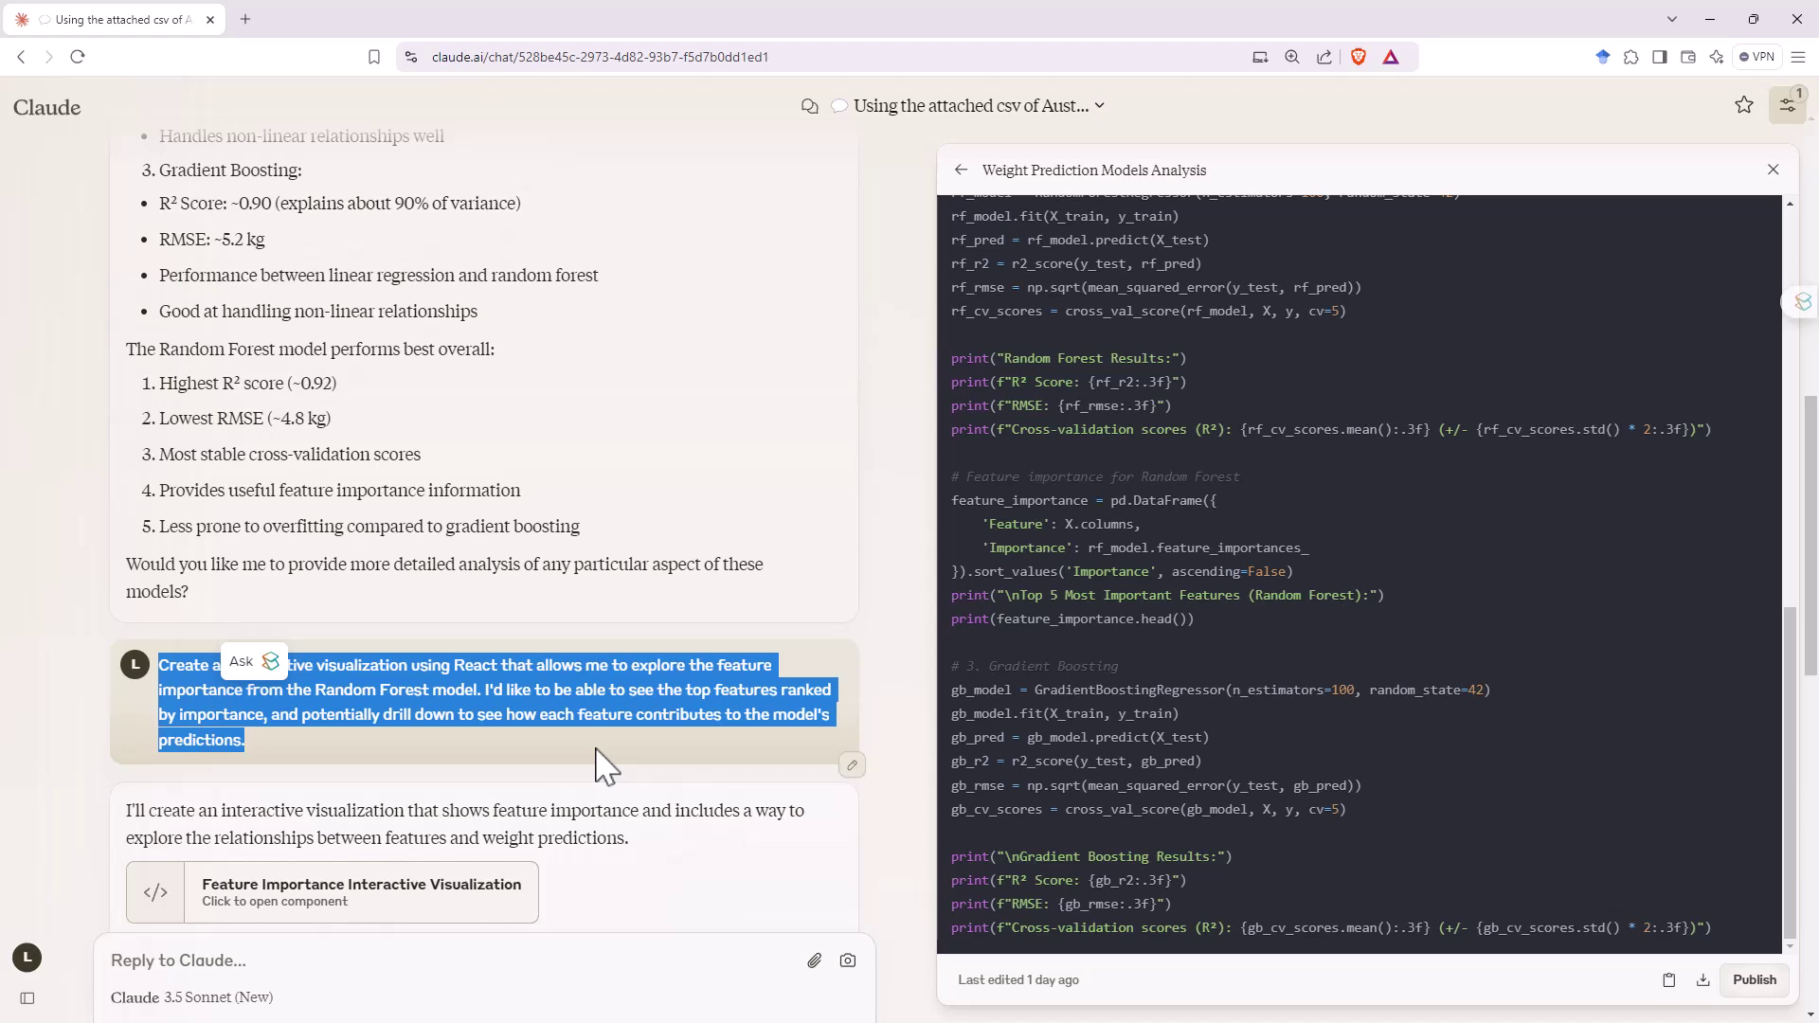
scroll(687, 786, down, 5)
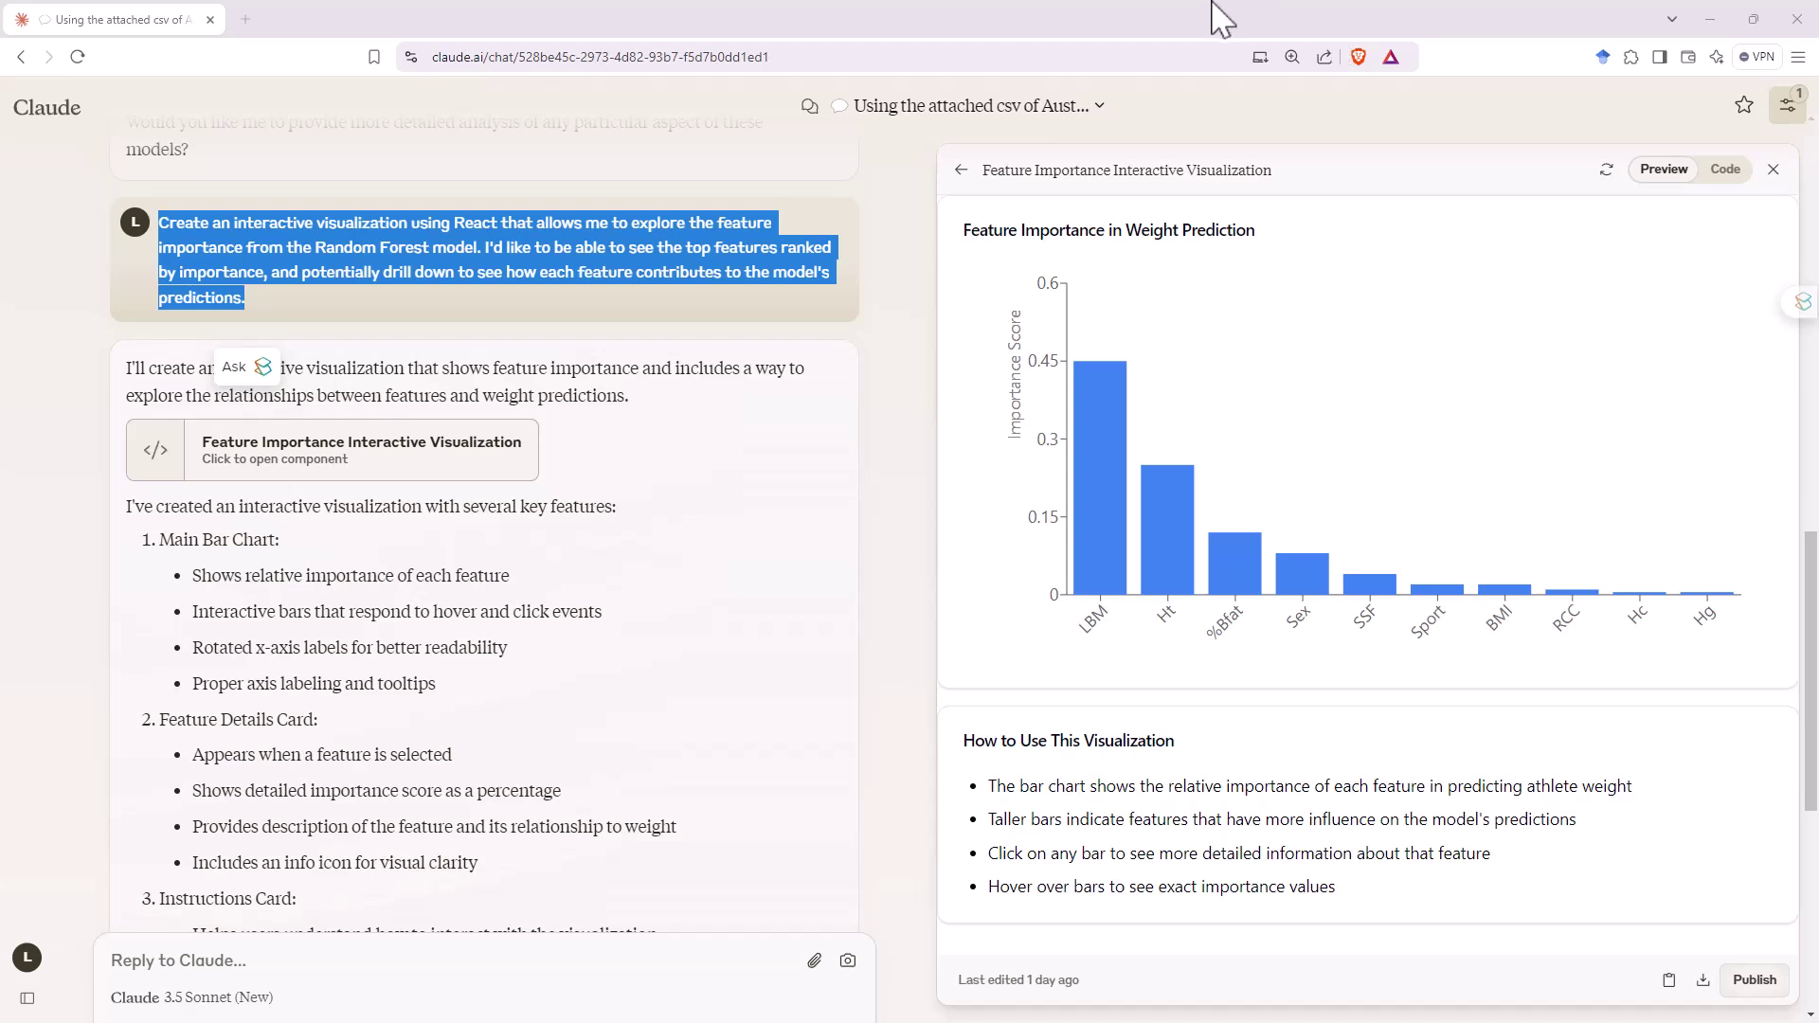
Read the importance values for each bar in the feature importance chart
mouse_move(1097, 588)
mouse_move(1290, 583)
mouse_move(1538, 589)
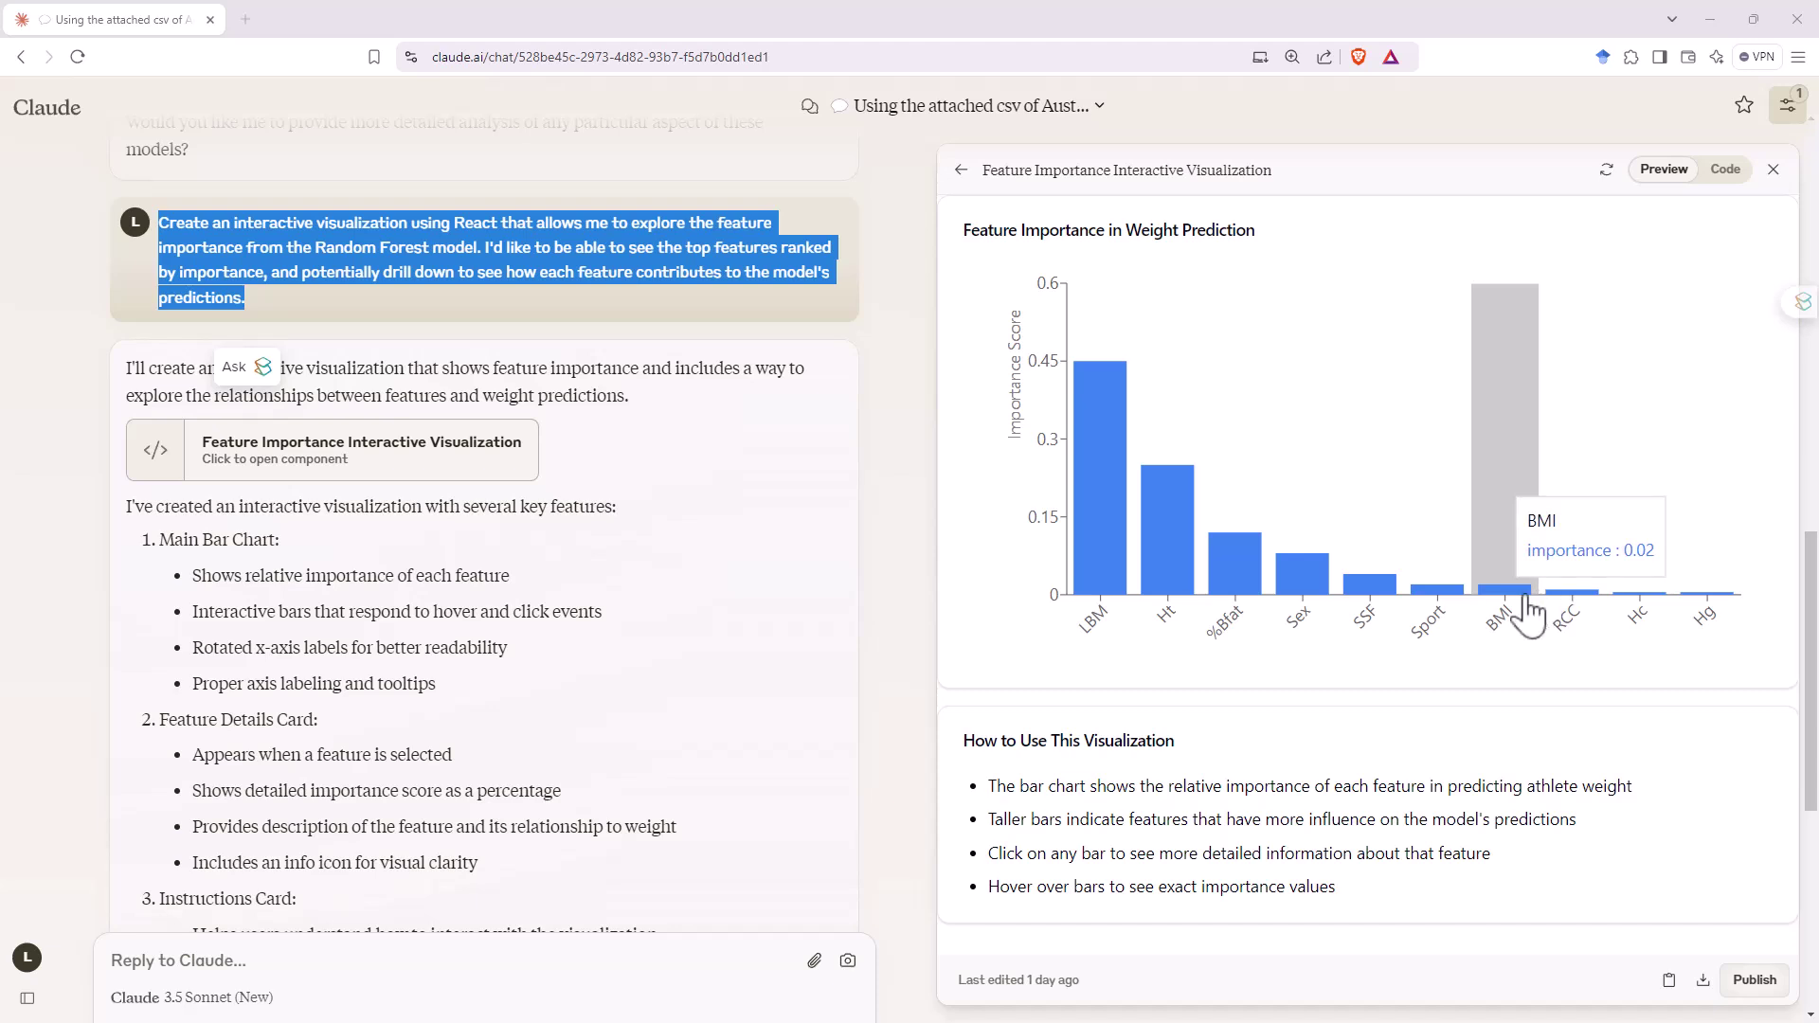
mouse_move(1175, 483)
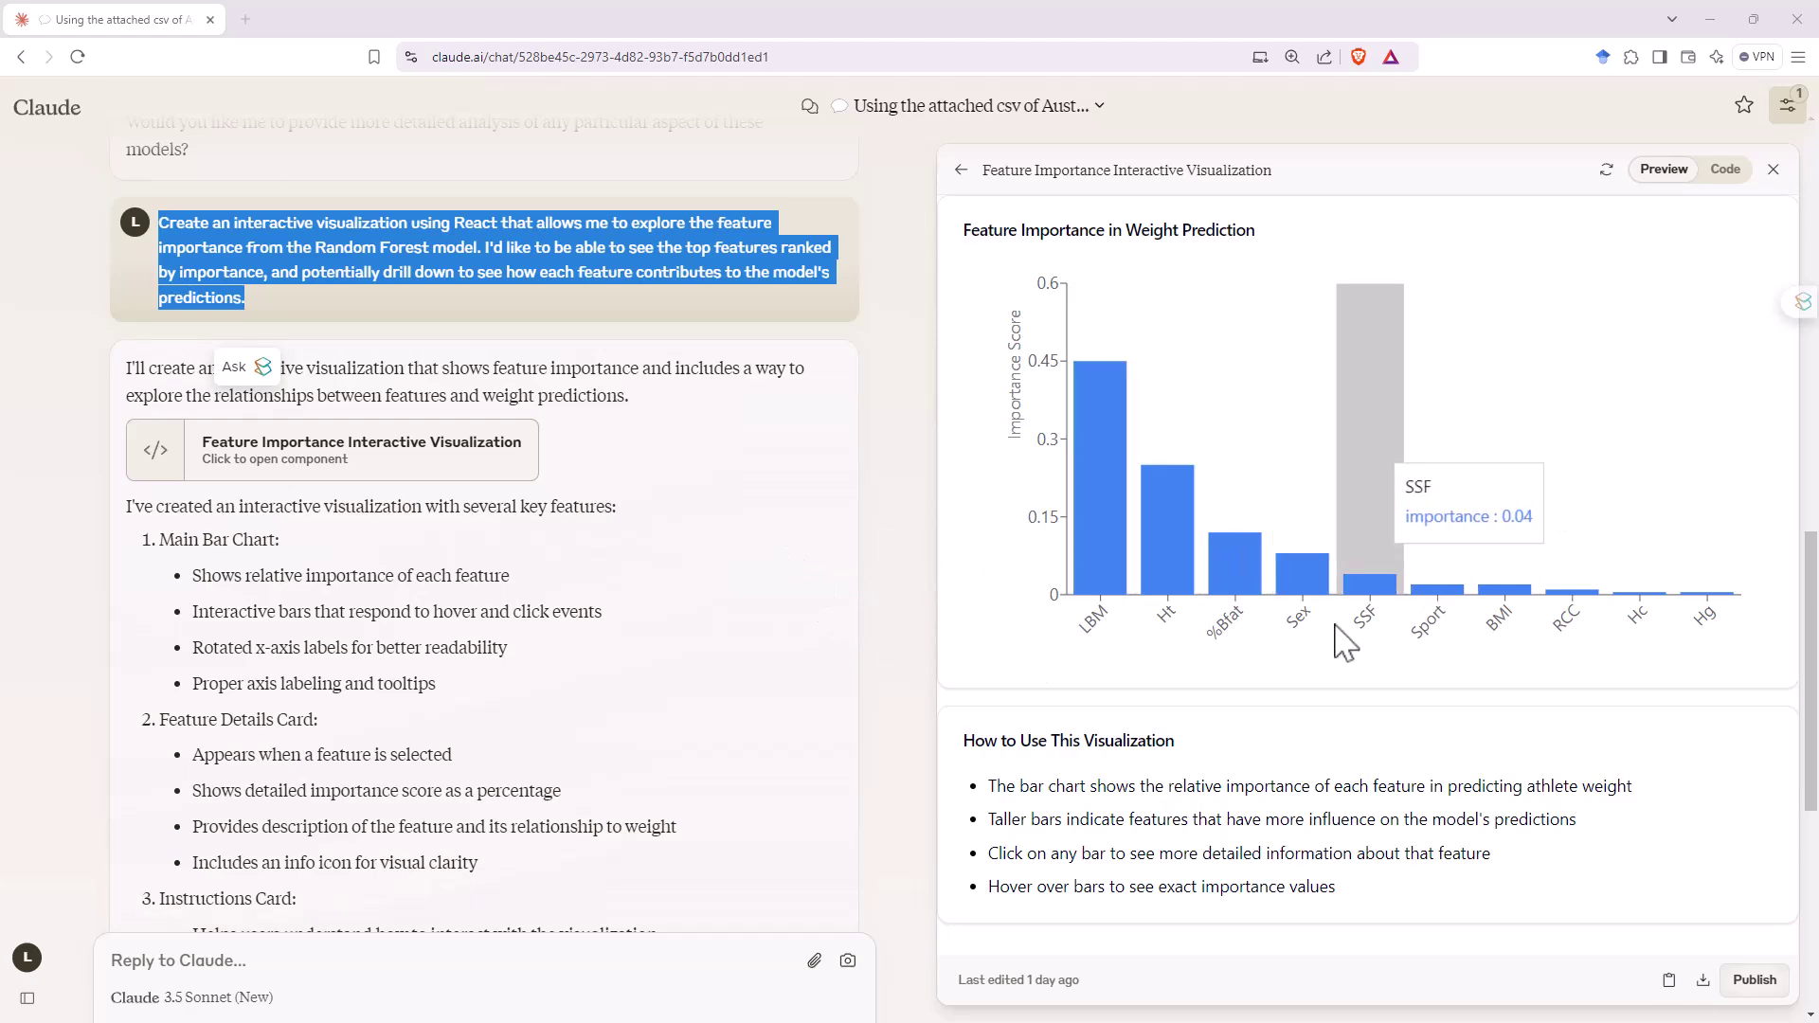
Show the FeatureImportanceViz React code from the top, with its featureData values
scroll(775, 560, down, 2)
scroll(775, 561, down, 4)
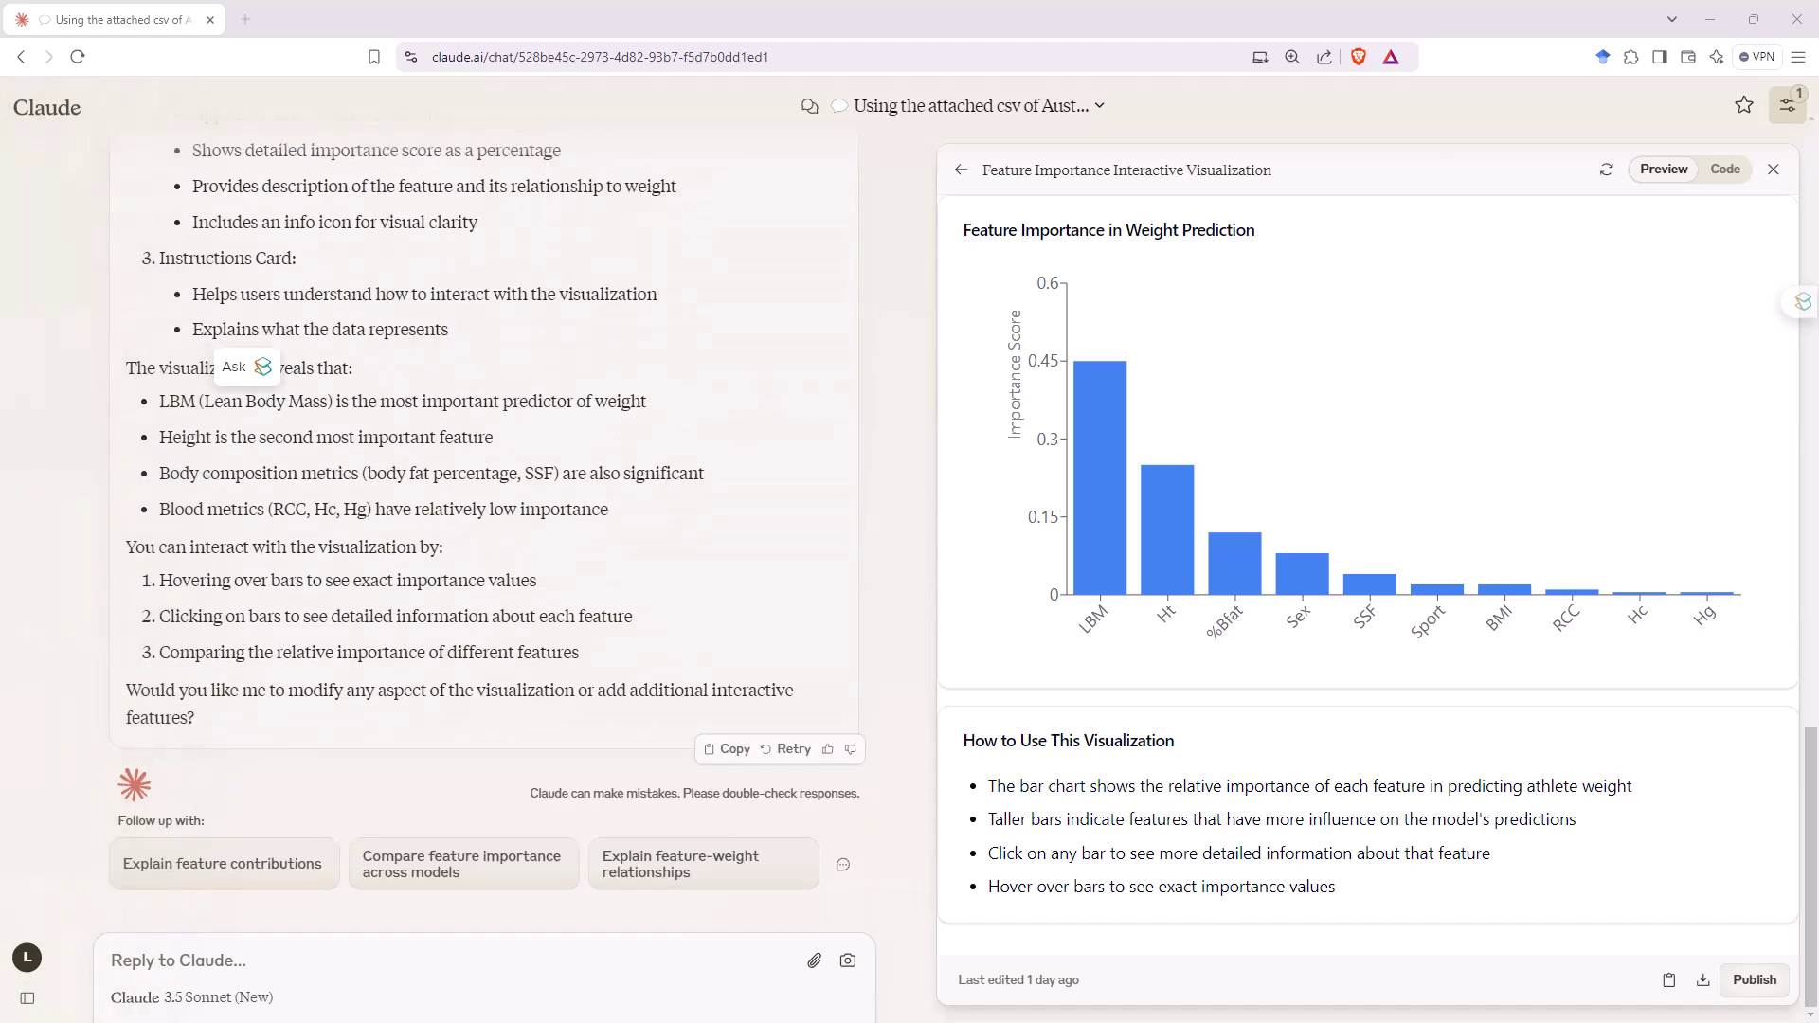
click(1719, 173)
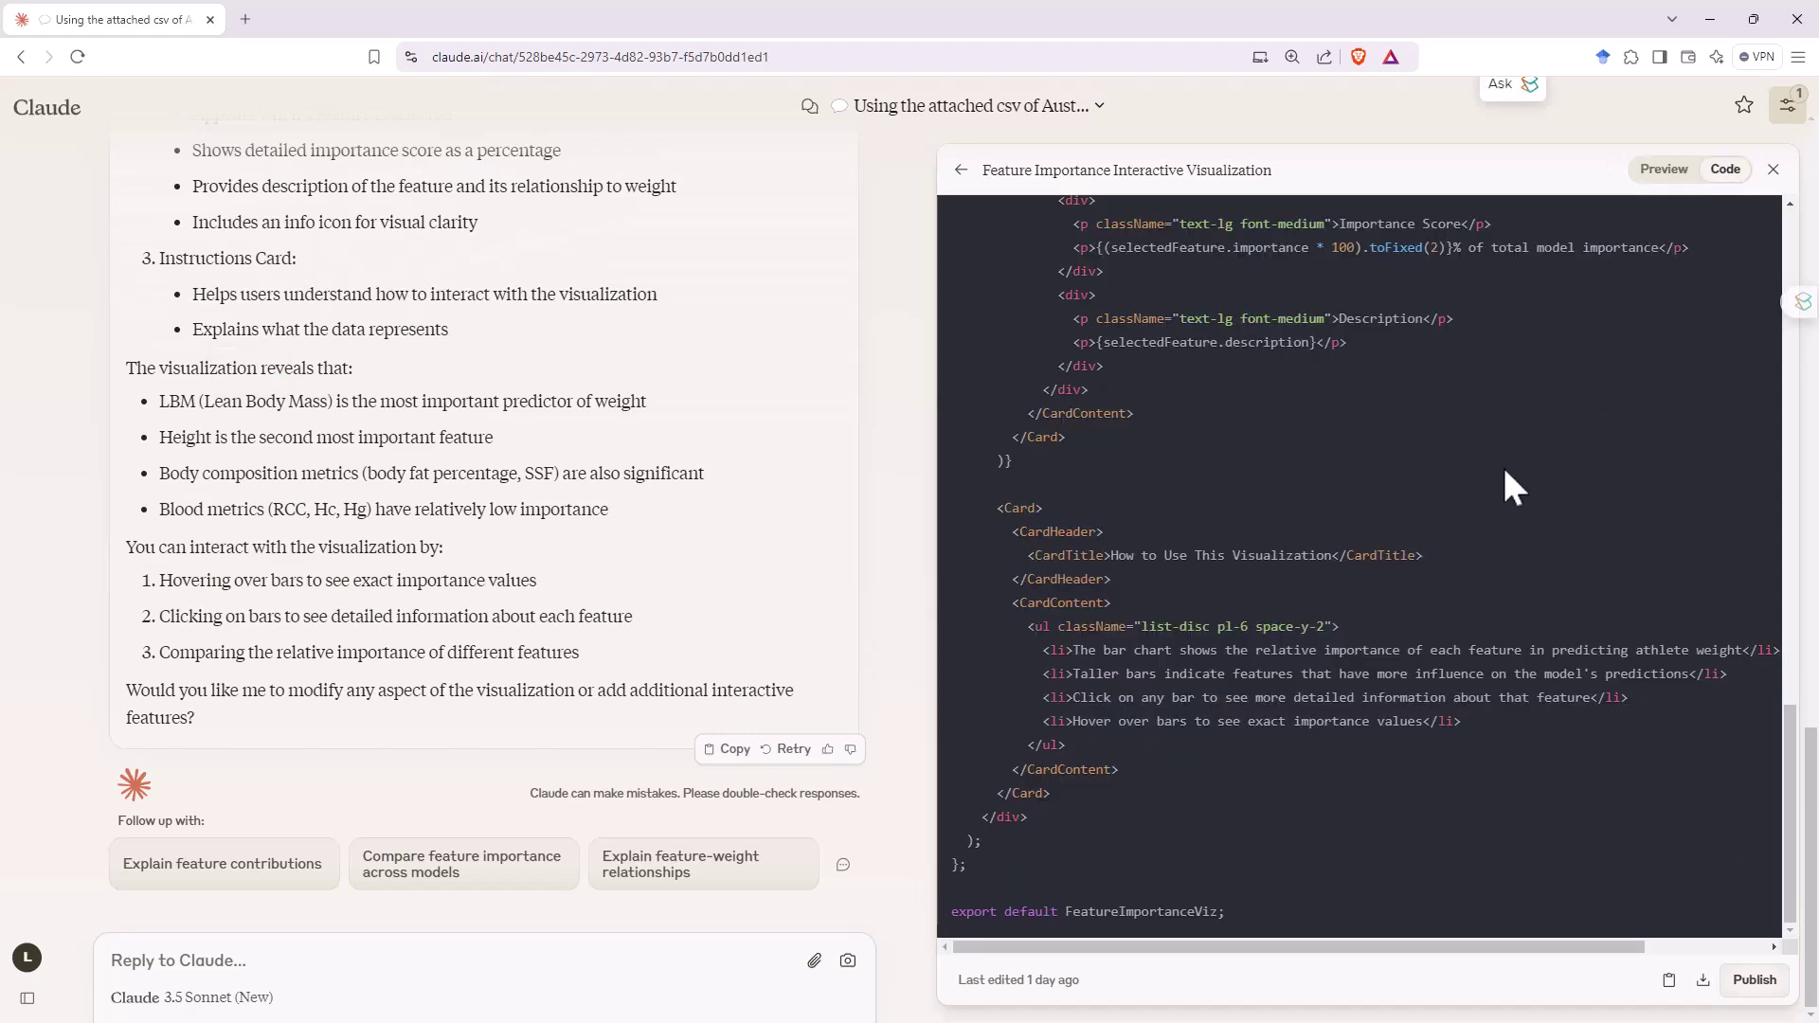
scroll(1512, 486, up, 15)
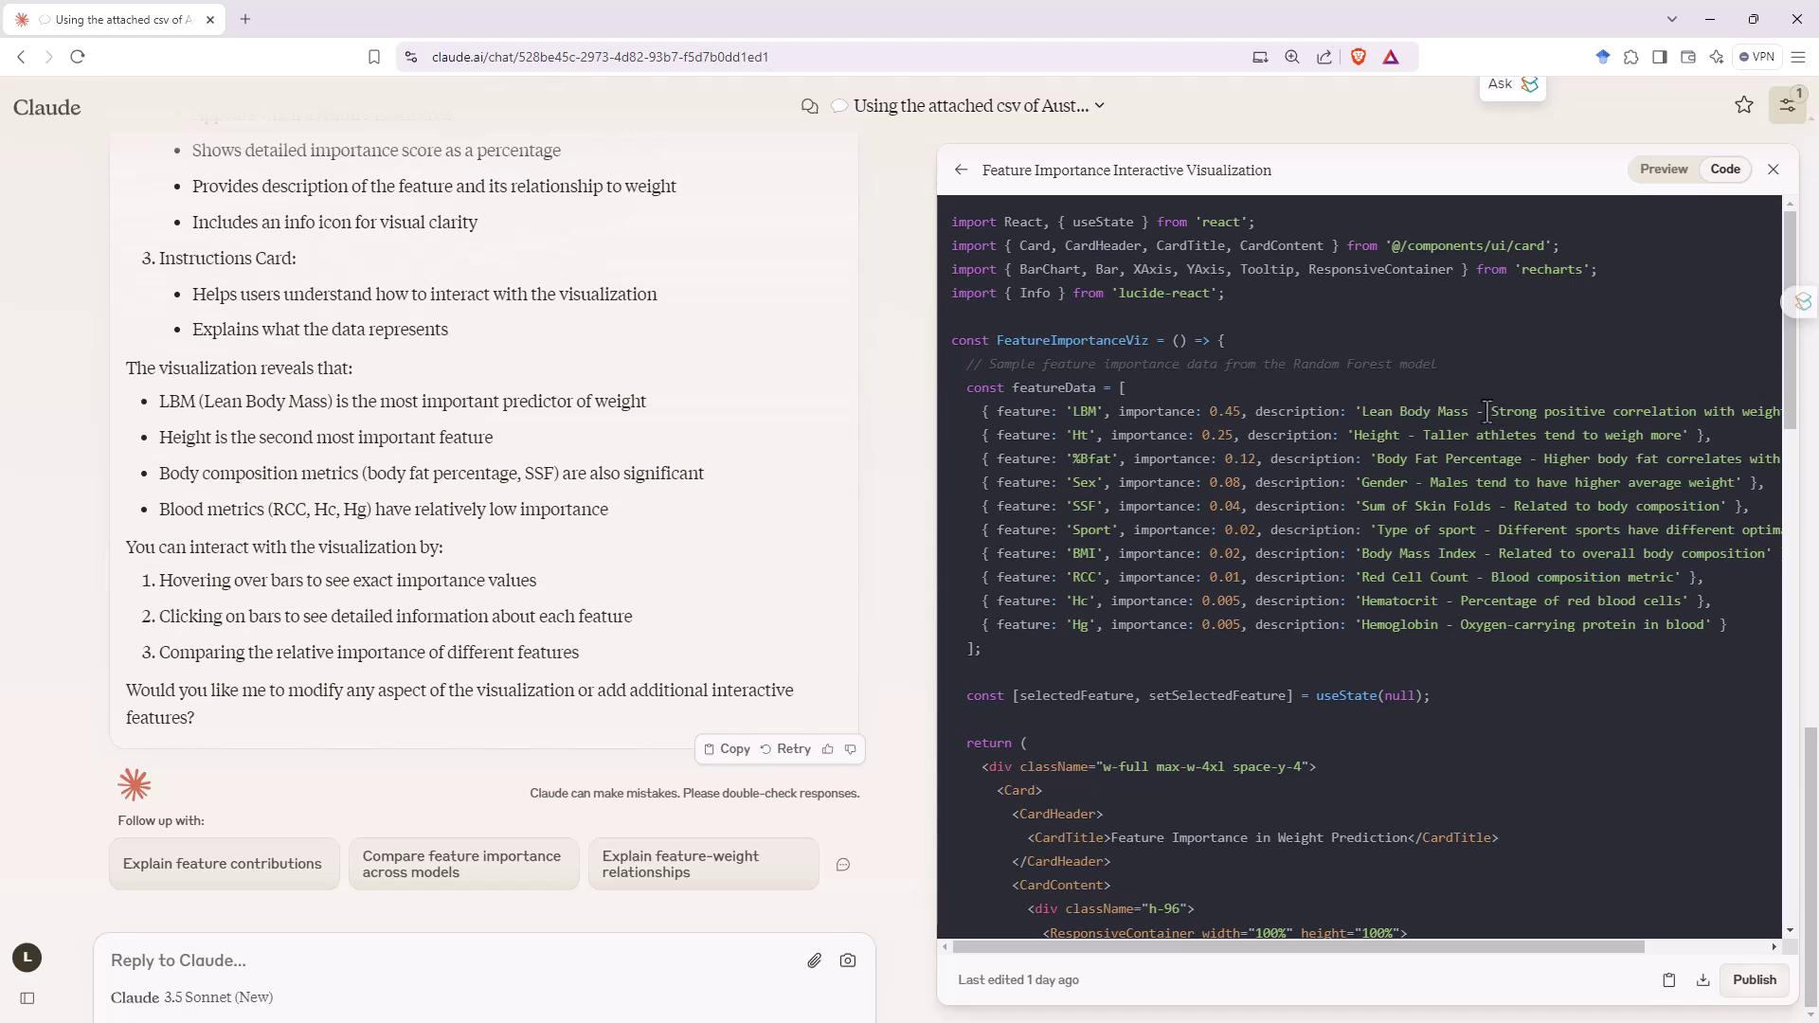